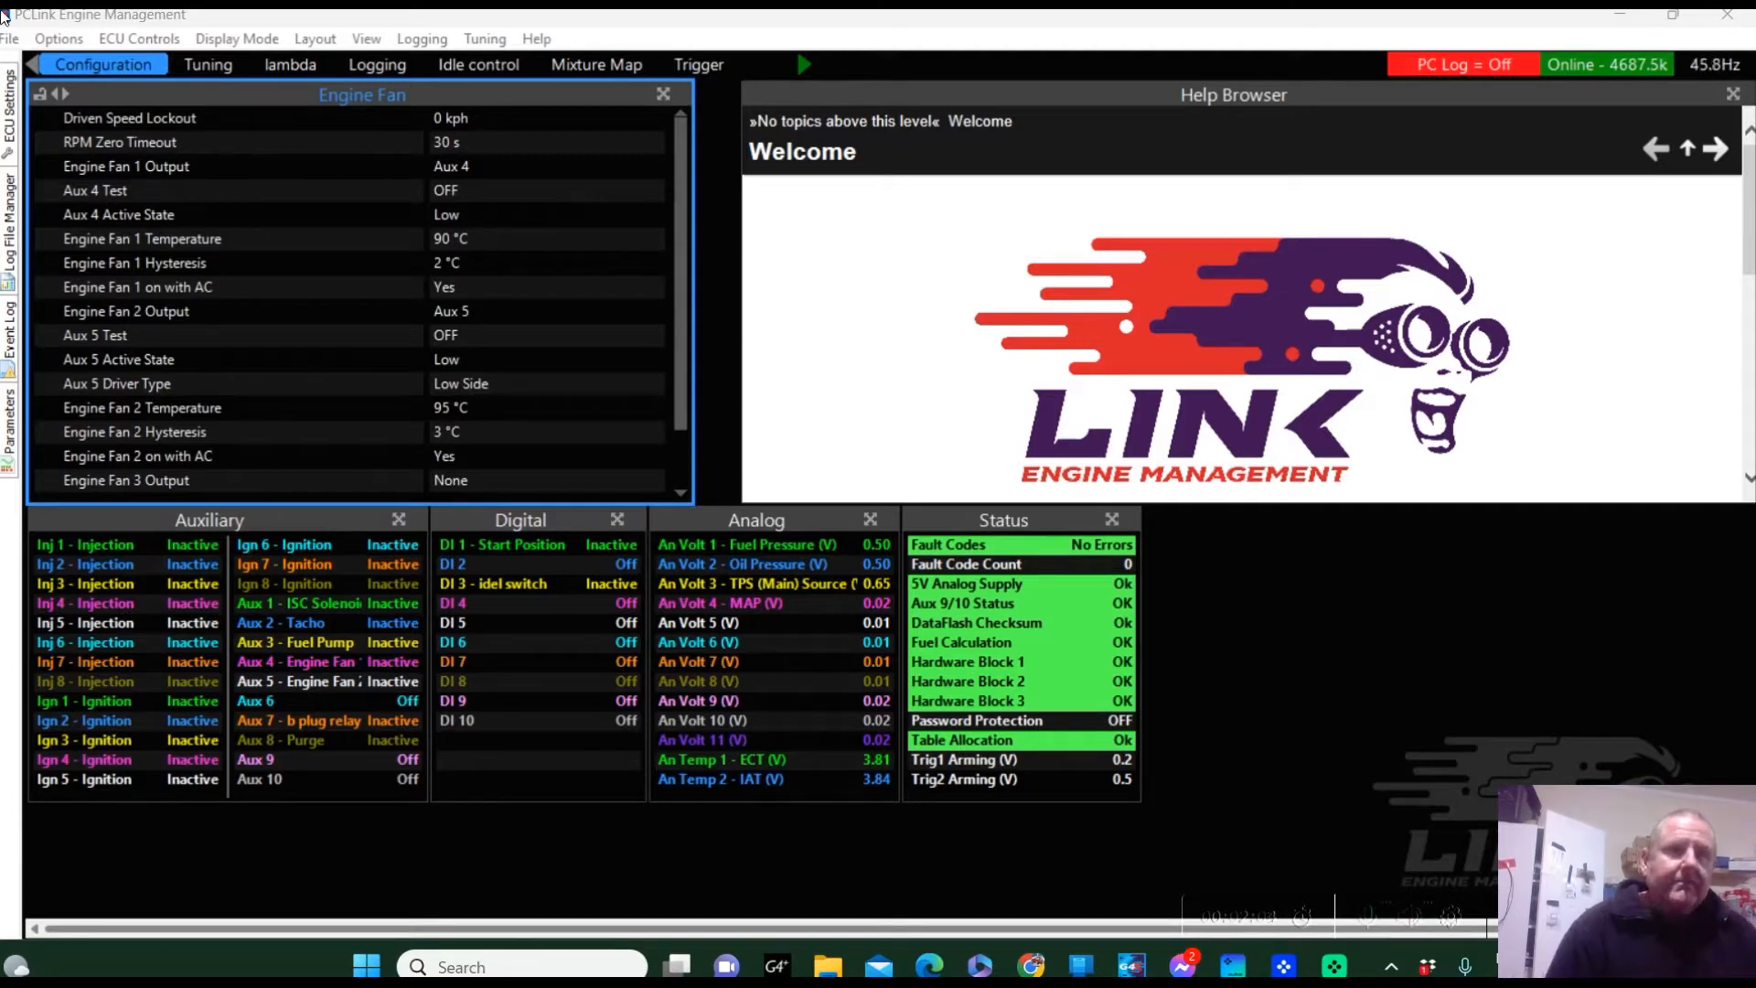
Open the CAN setup and select the CAN 2 module, keeping User Defined mode
left_click(152, 42)
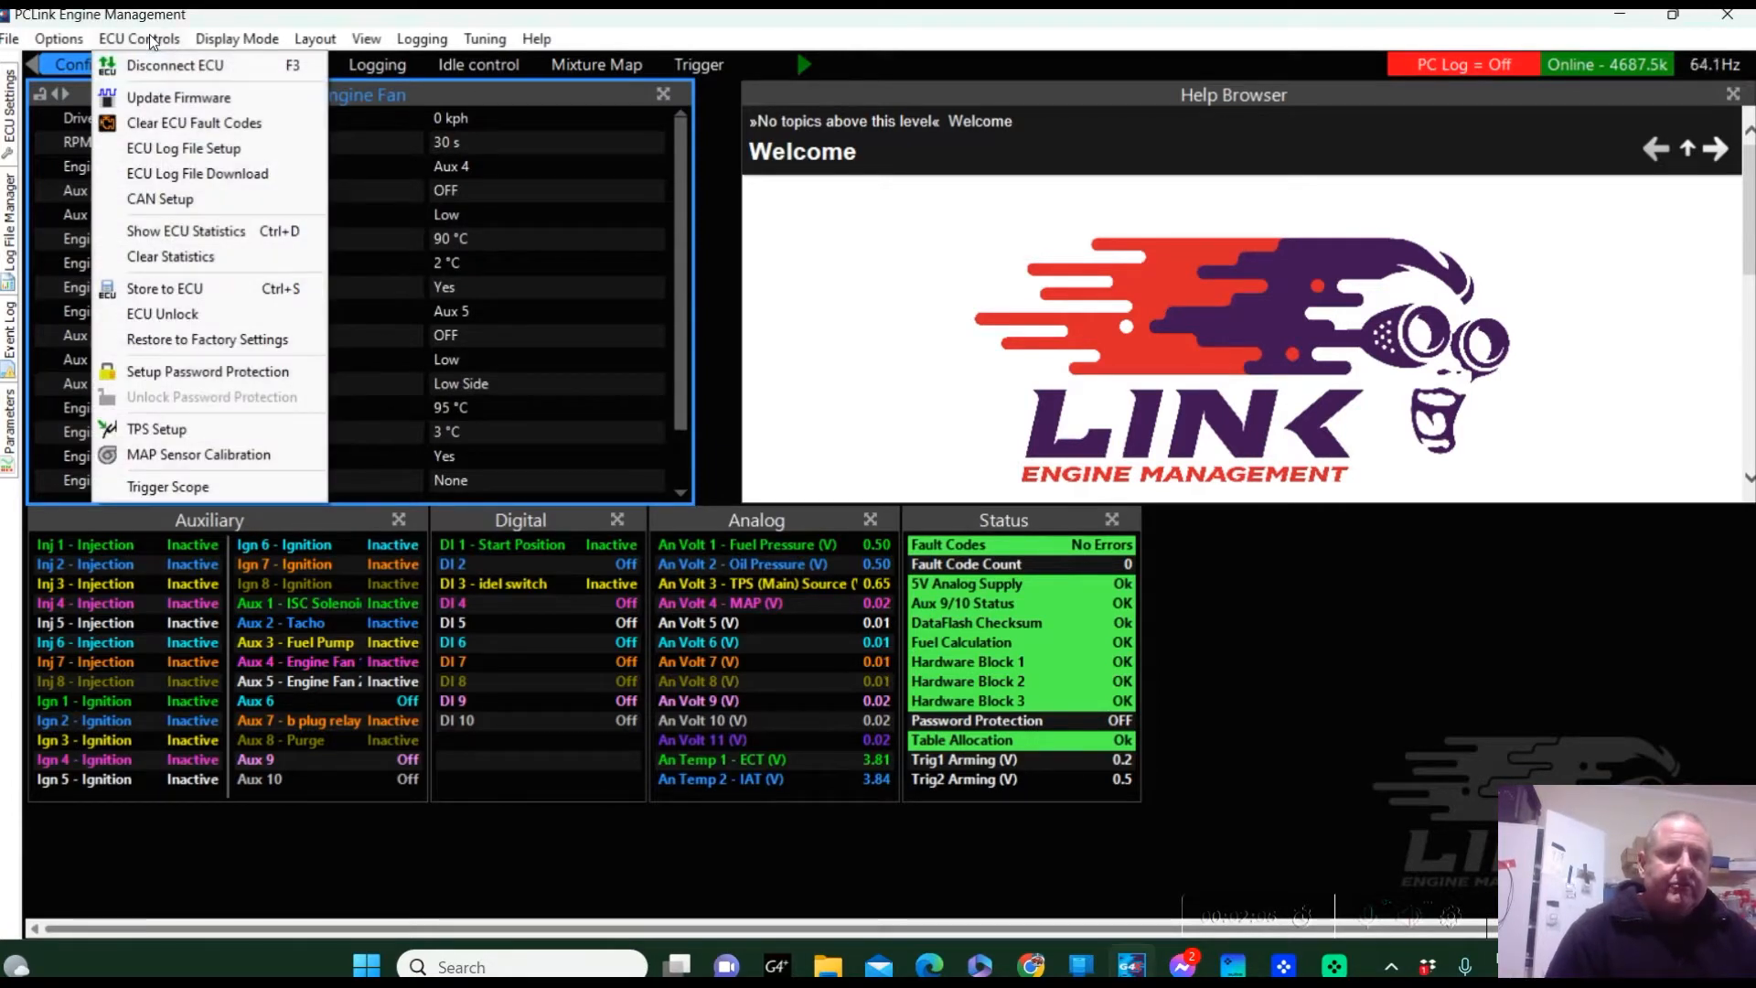
left_click(190, 205)
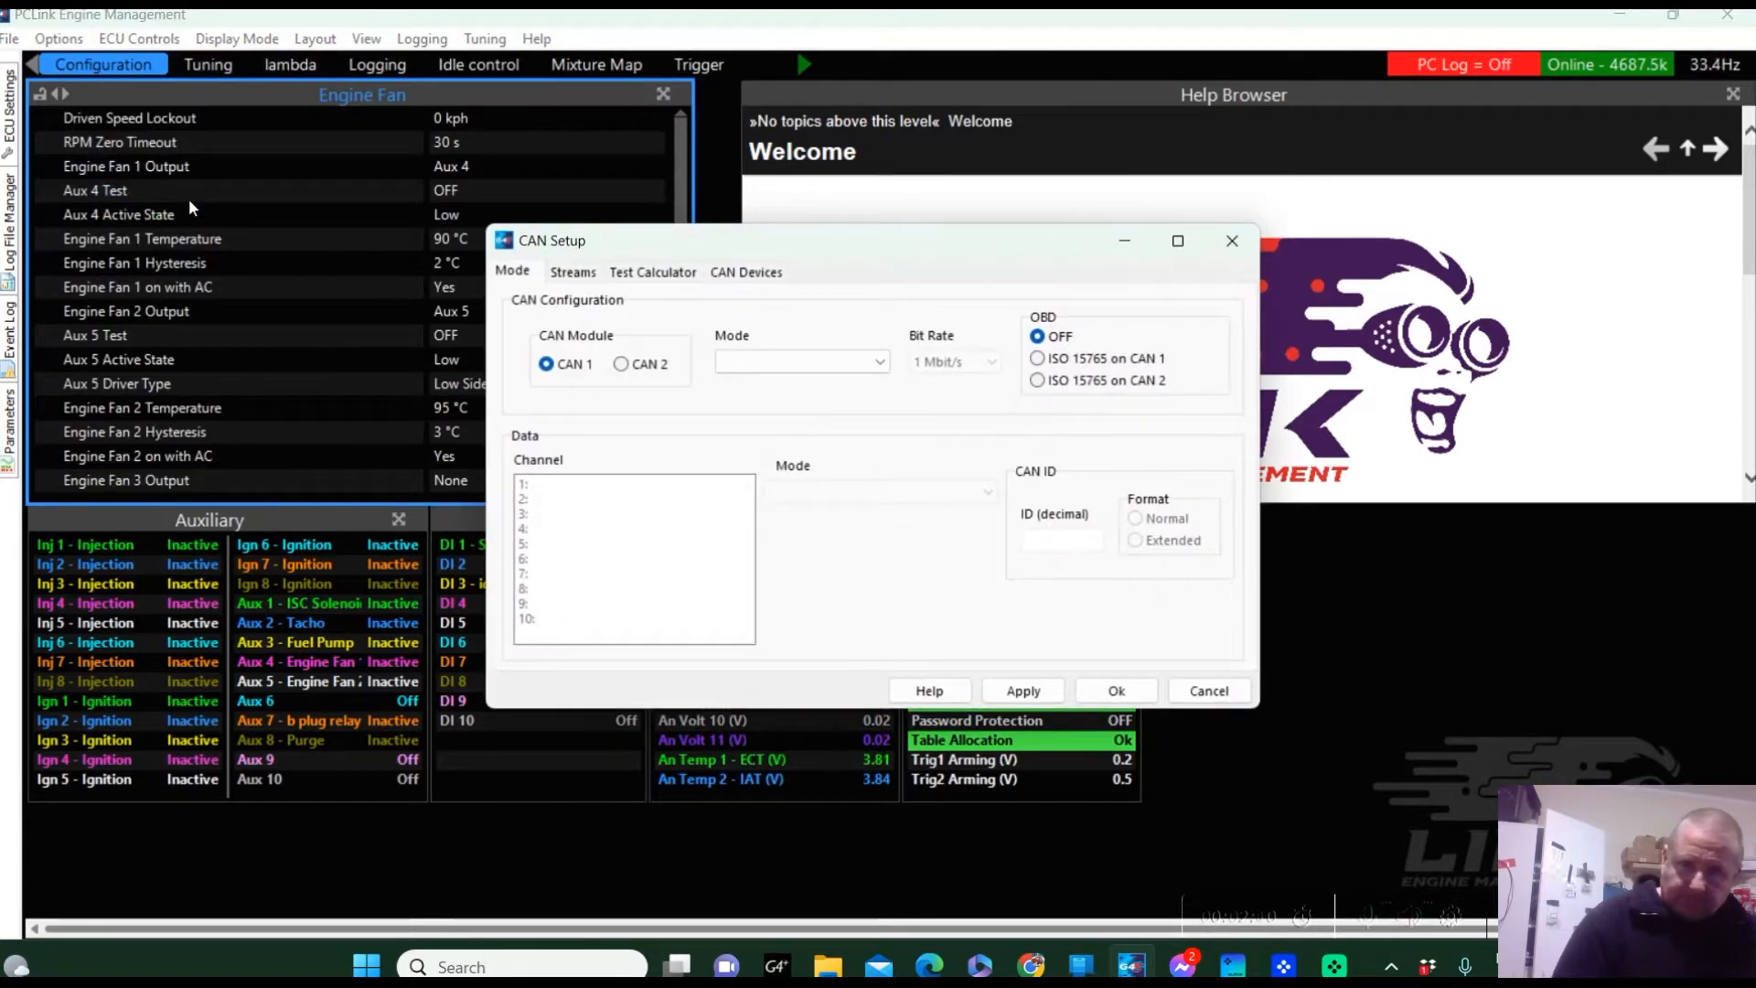
left_click(547, 365)
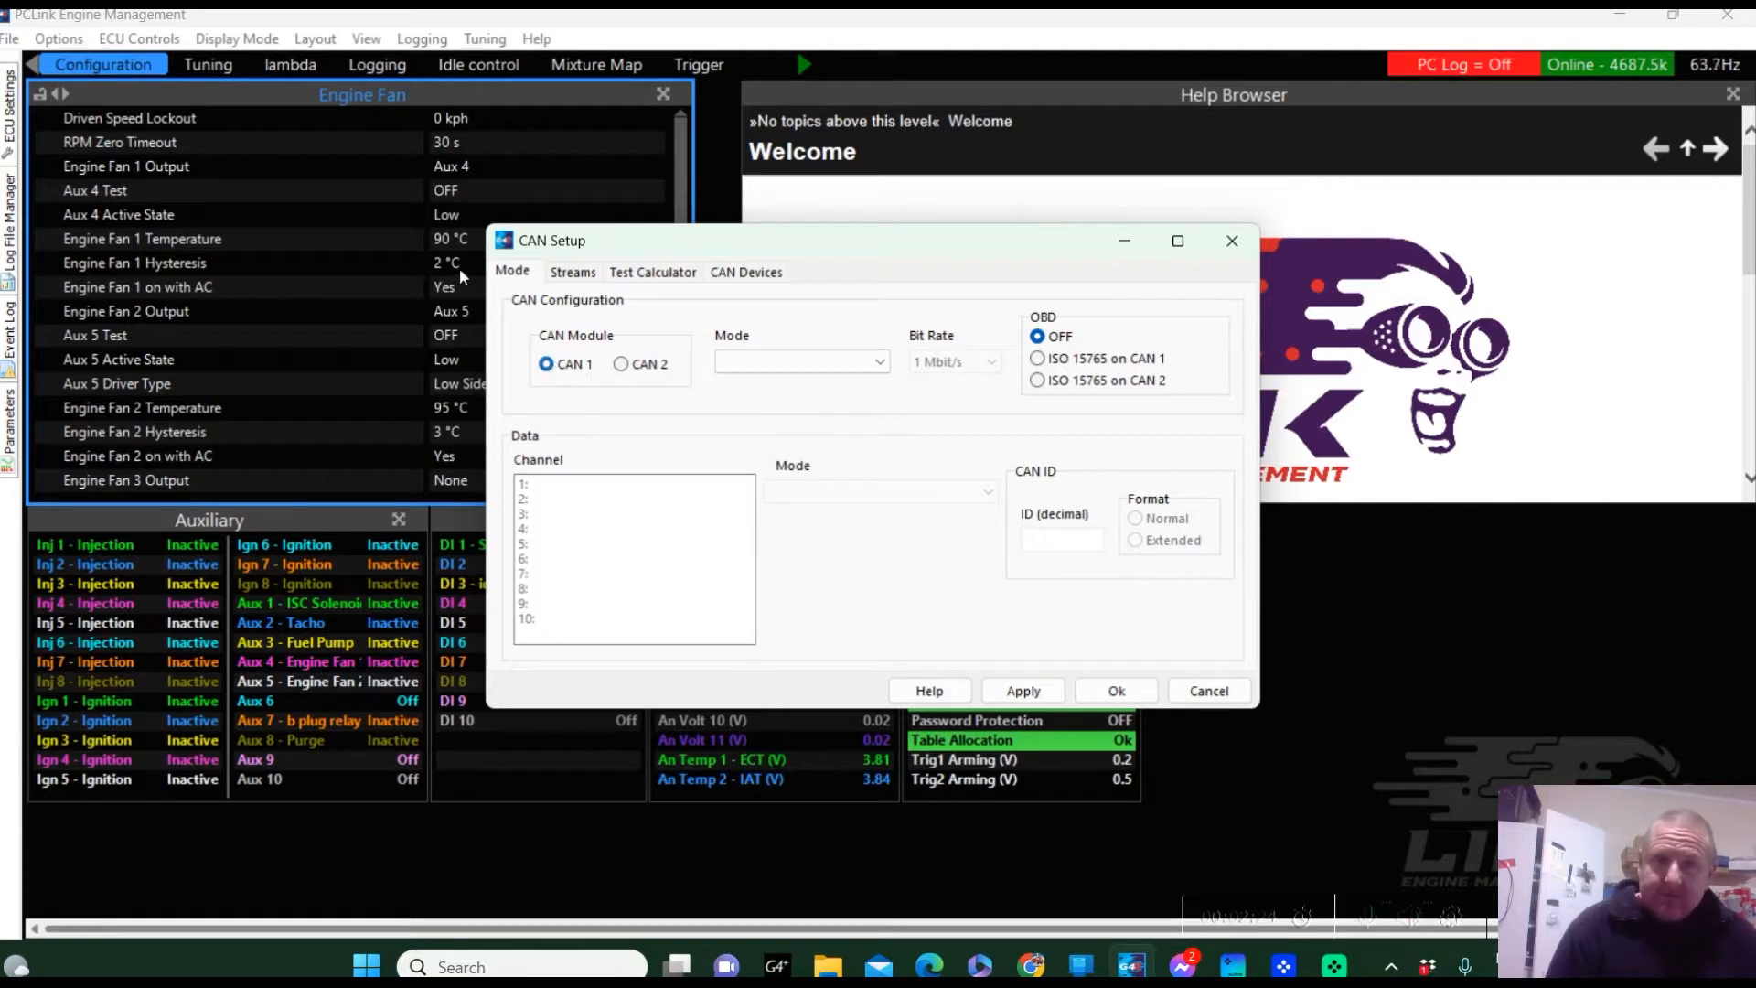
left_click(623, 365)
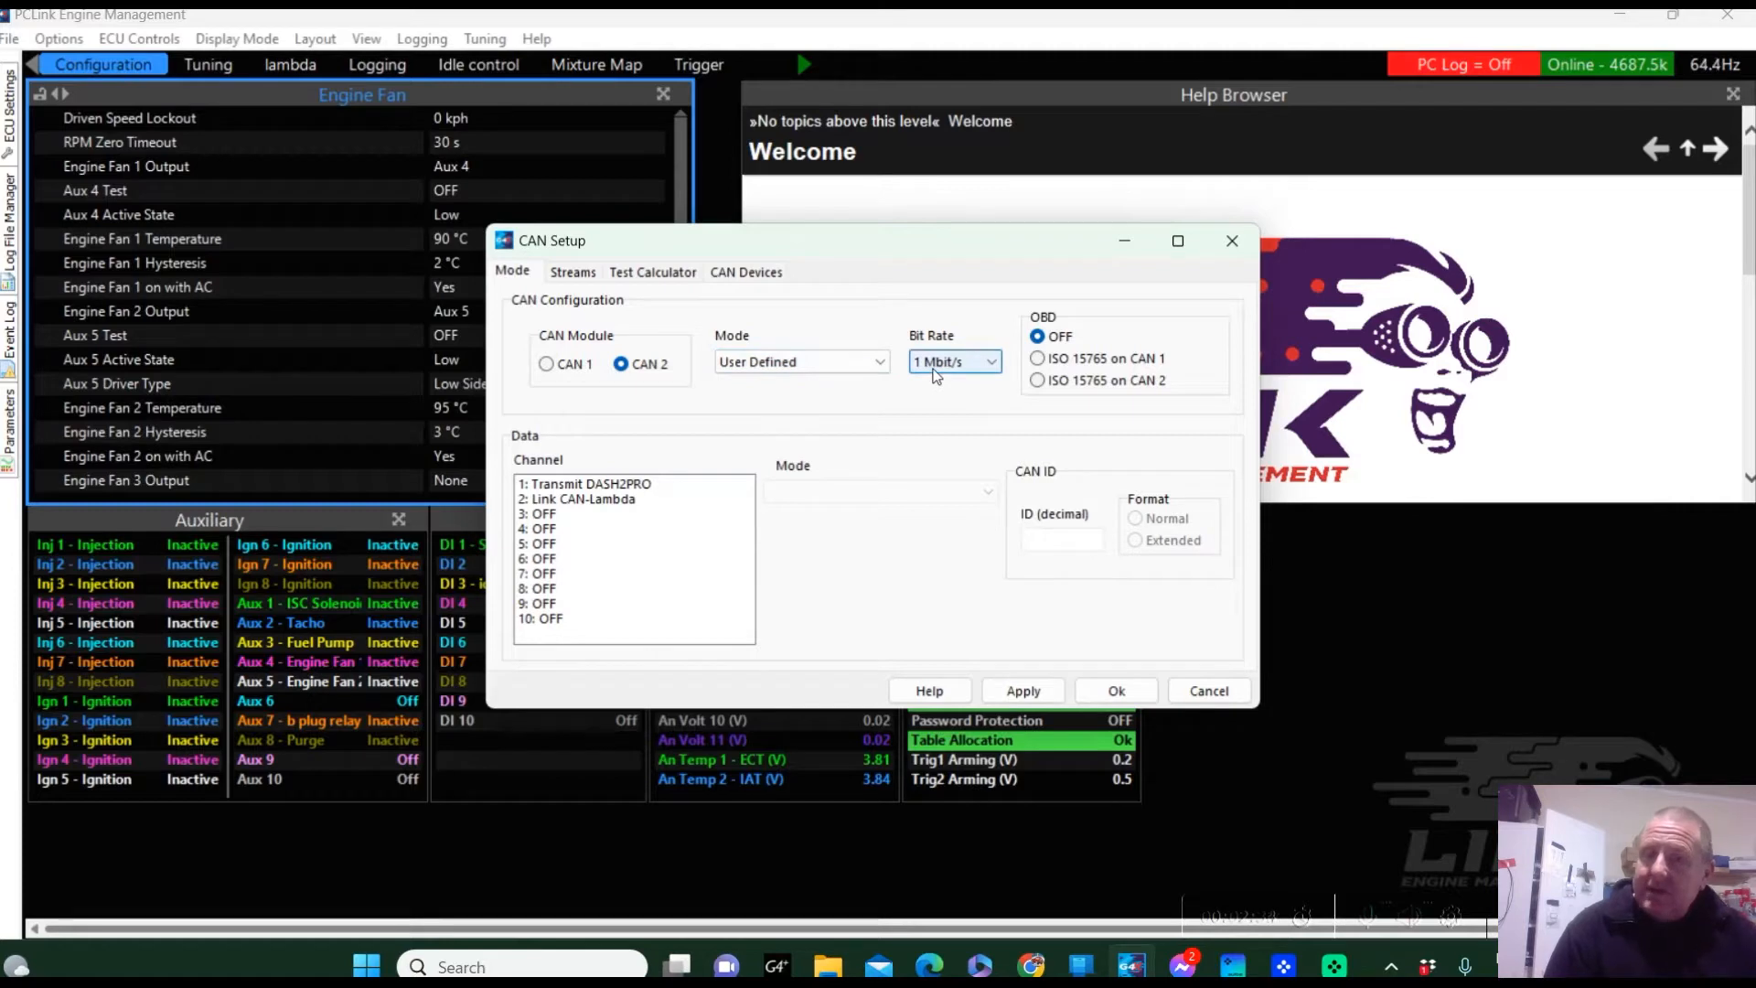
left_click(882, 363)
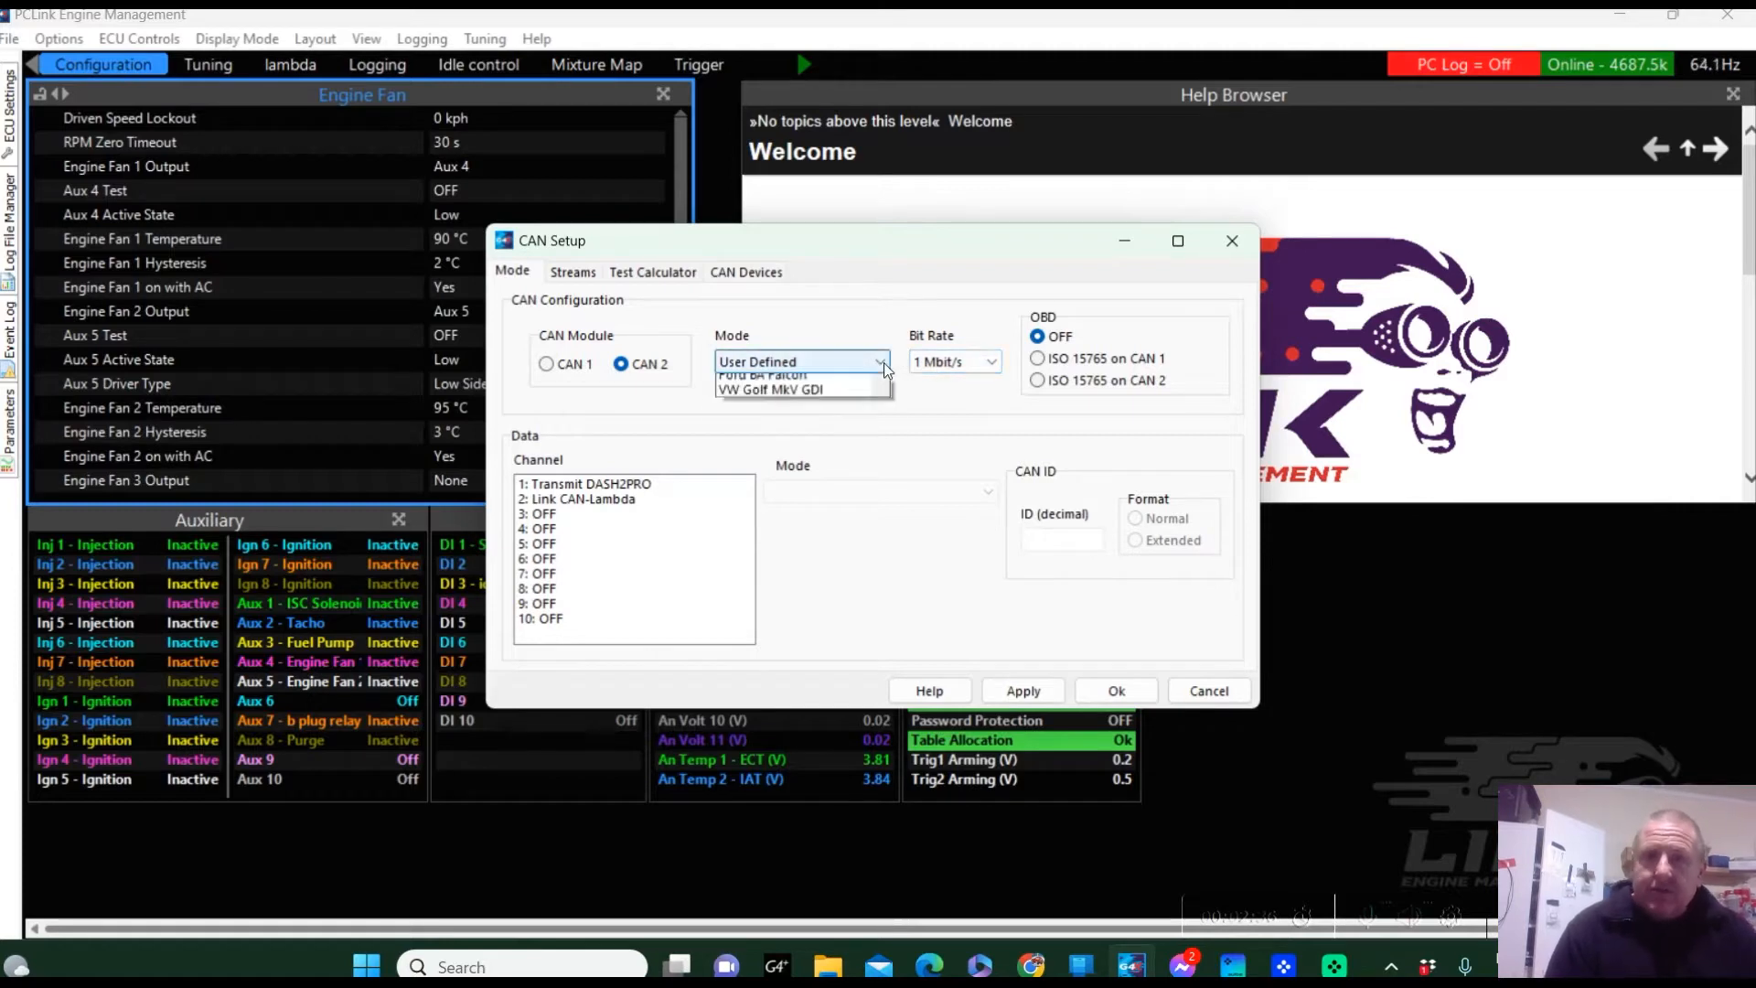
left_click(884, 362)
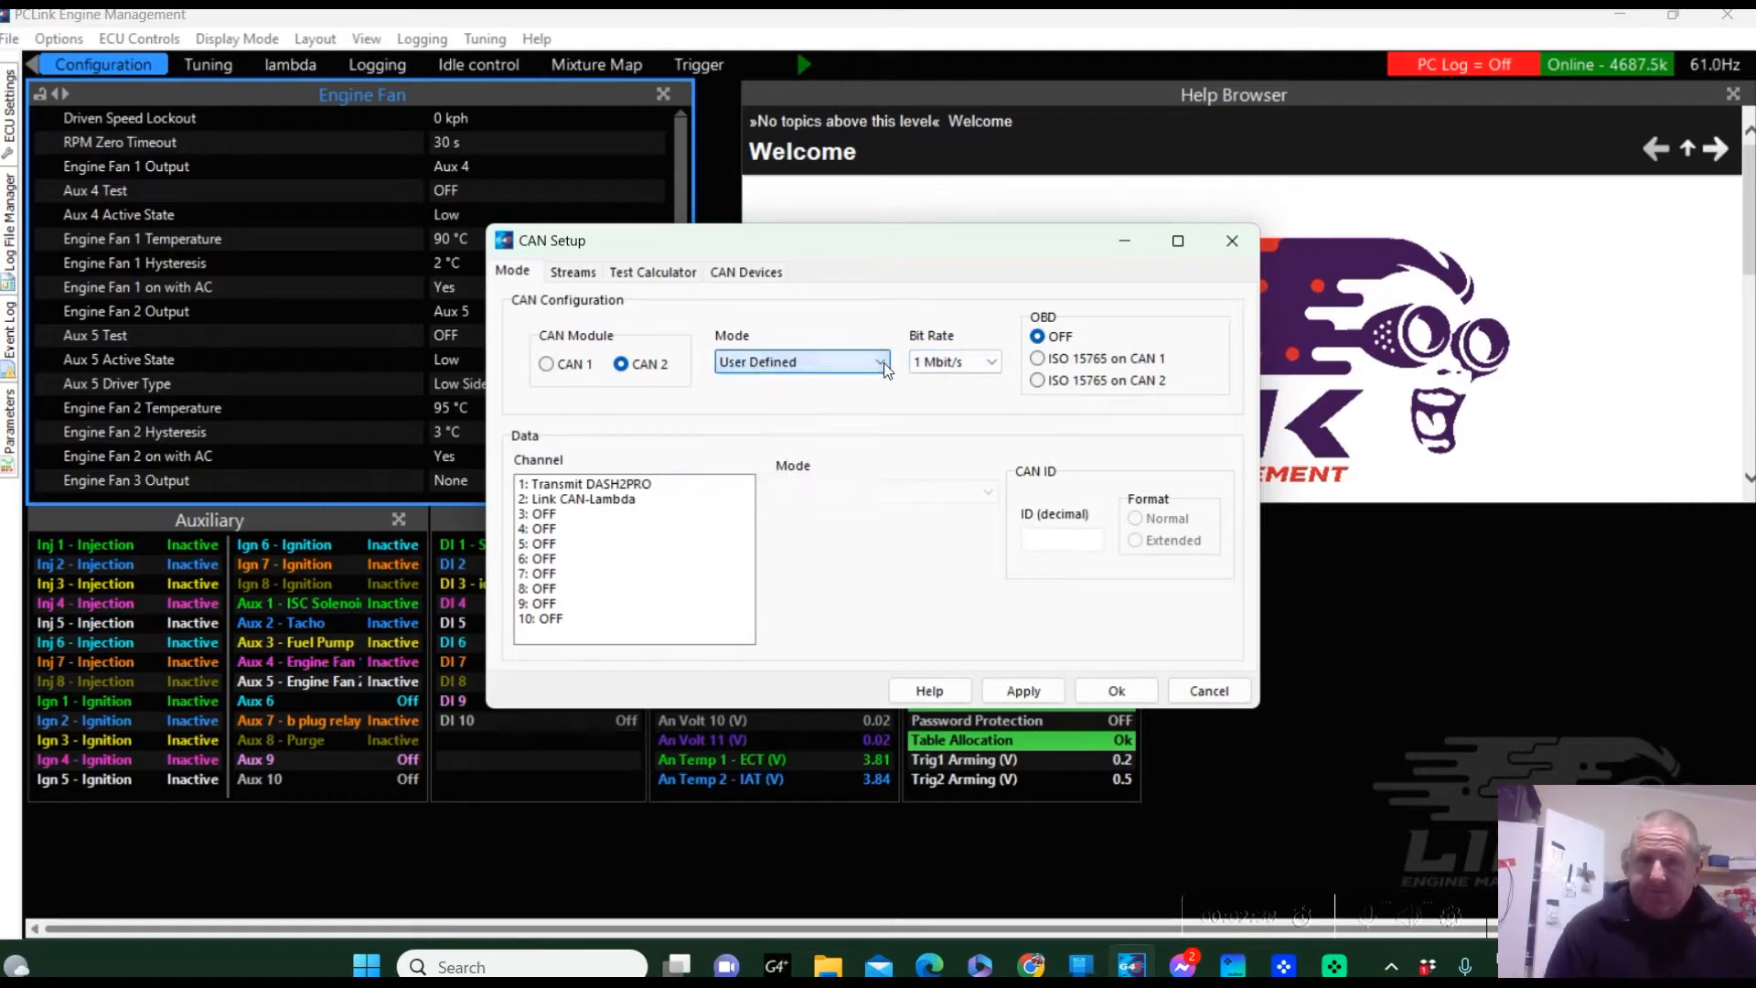
Set CAN 2 channel 1's mode to OFF, check channel 2's Link CAN-Lambda settings, and apply the configuration
left_click(607, 487)
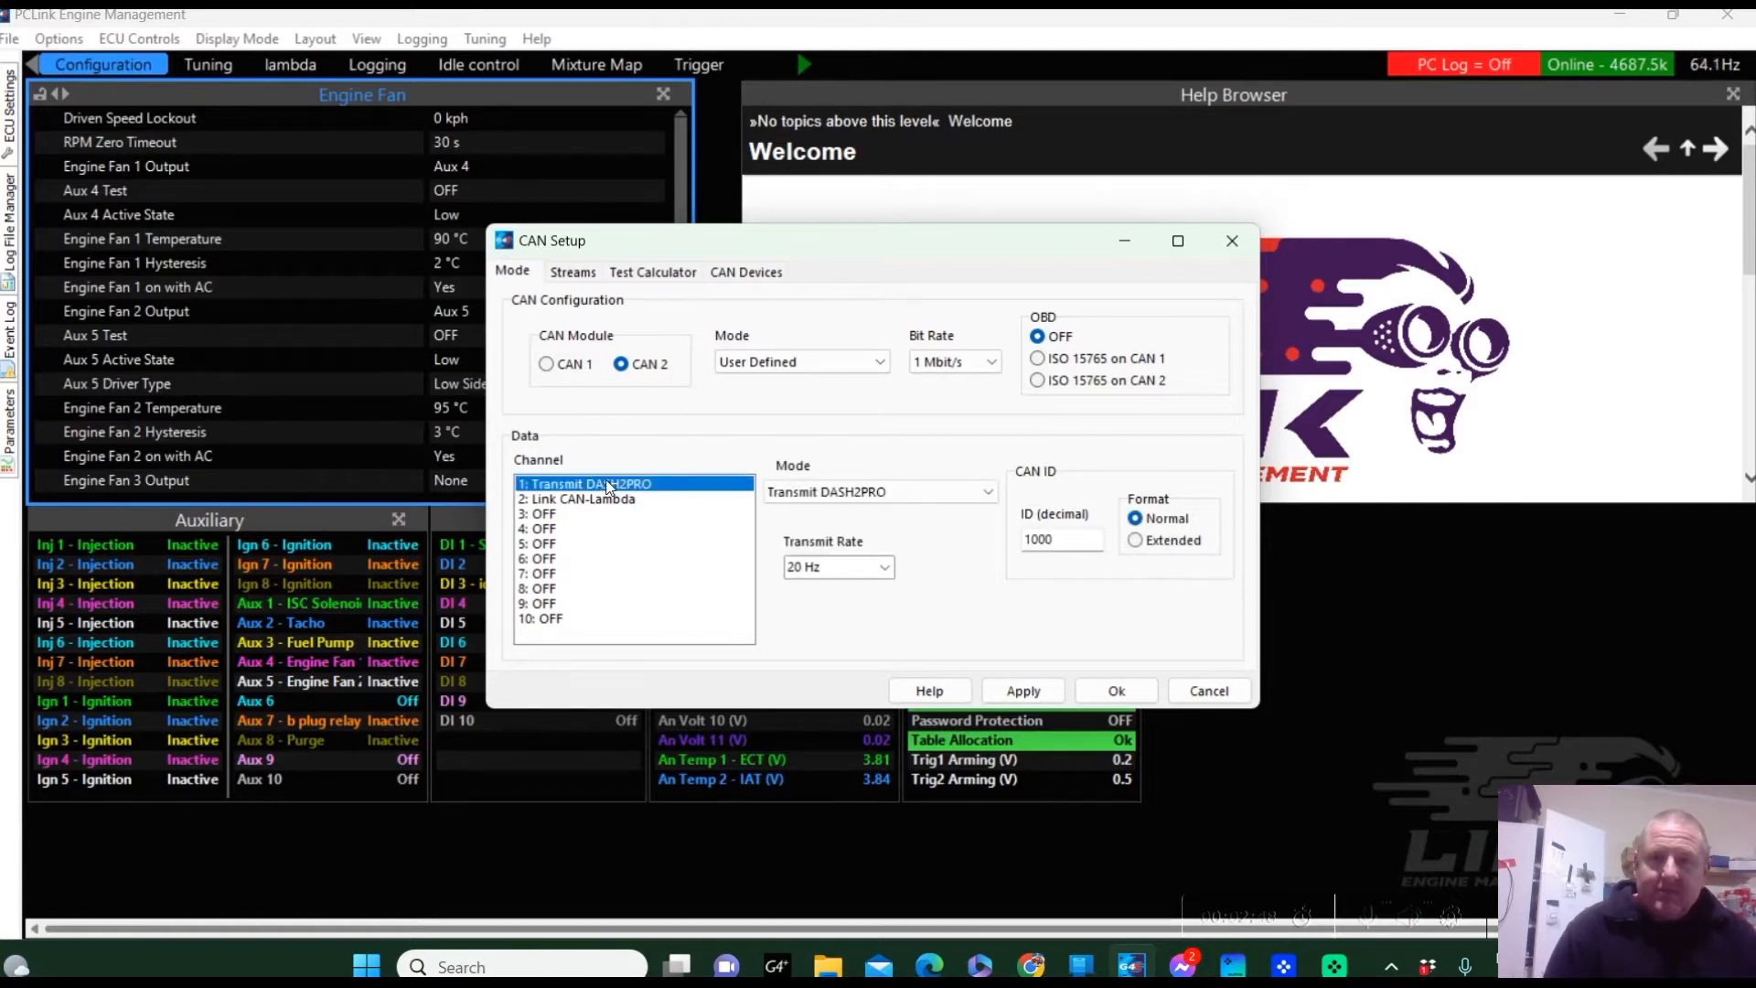
left_click(990, 491)
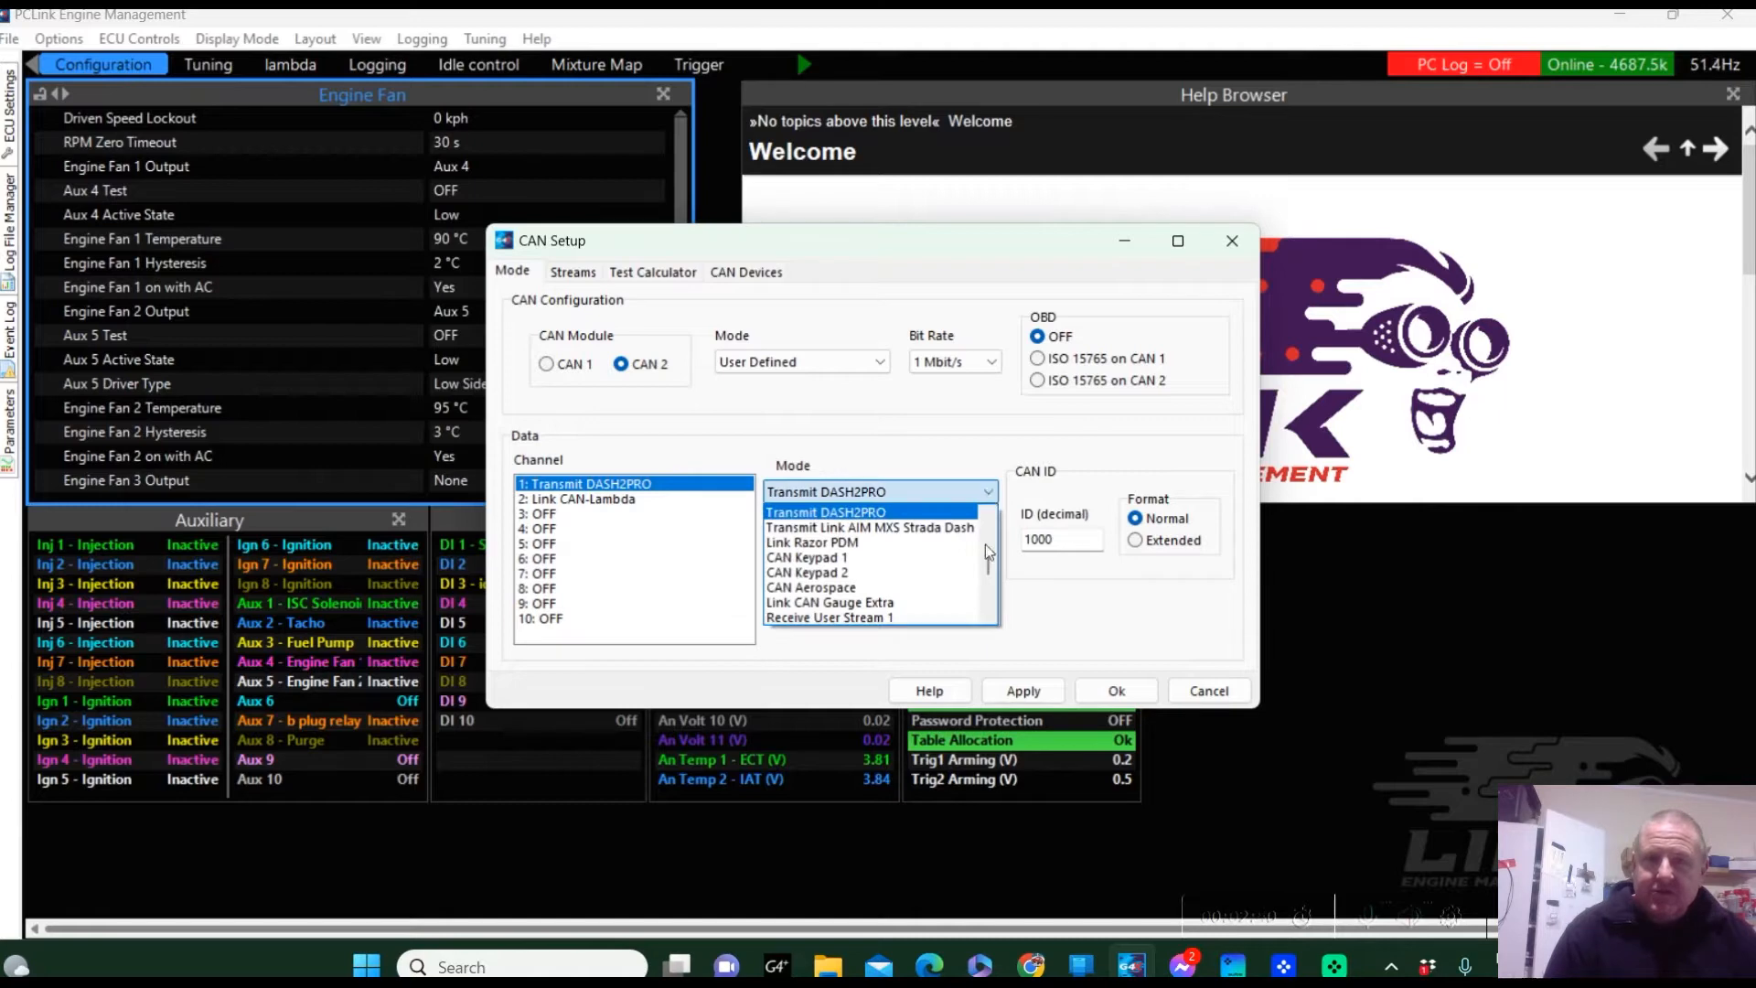
left_click_drag(988, 561, 988, 526)
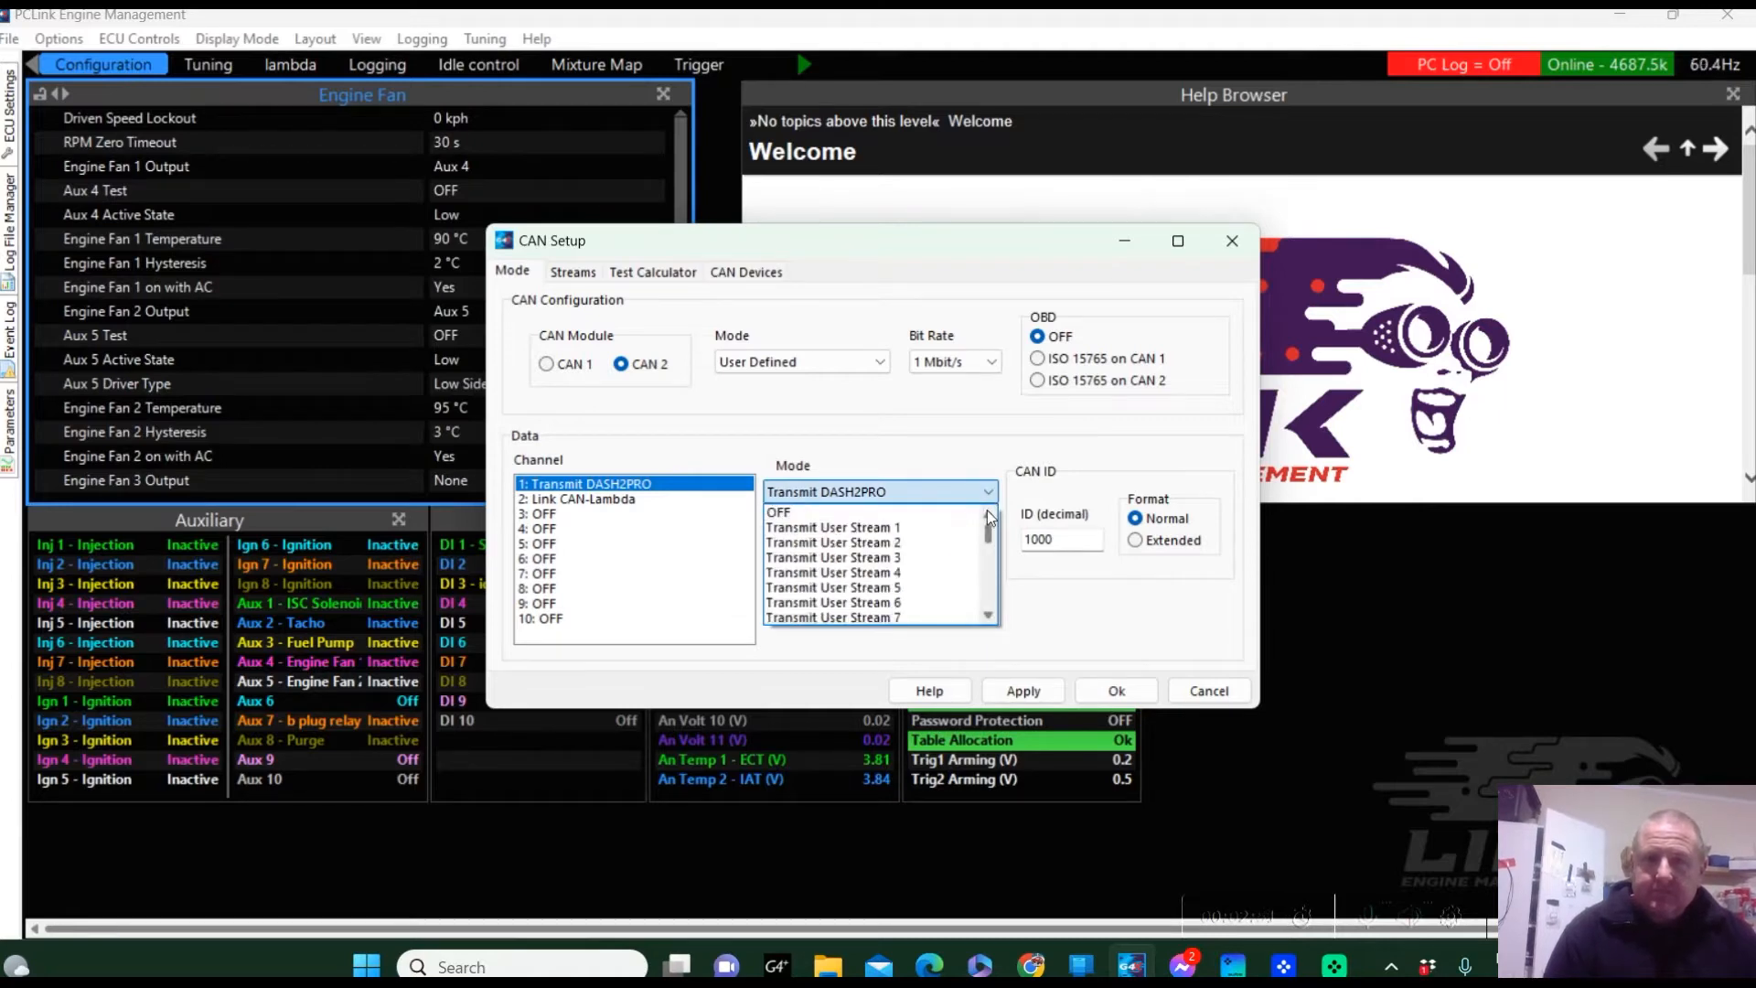
left_click(814, 519)
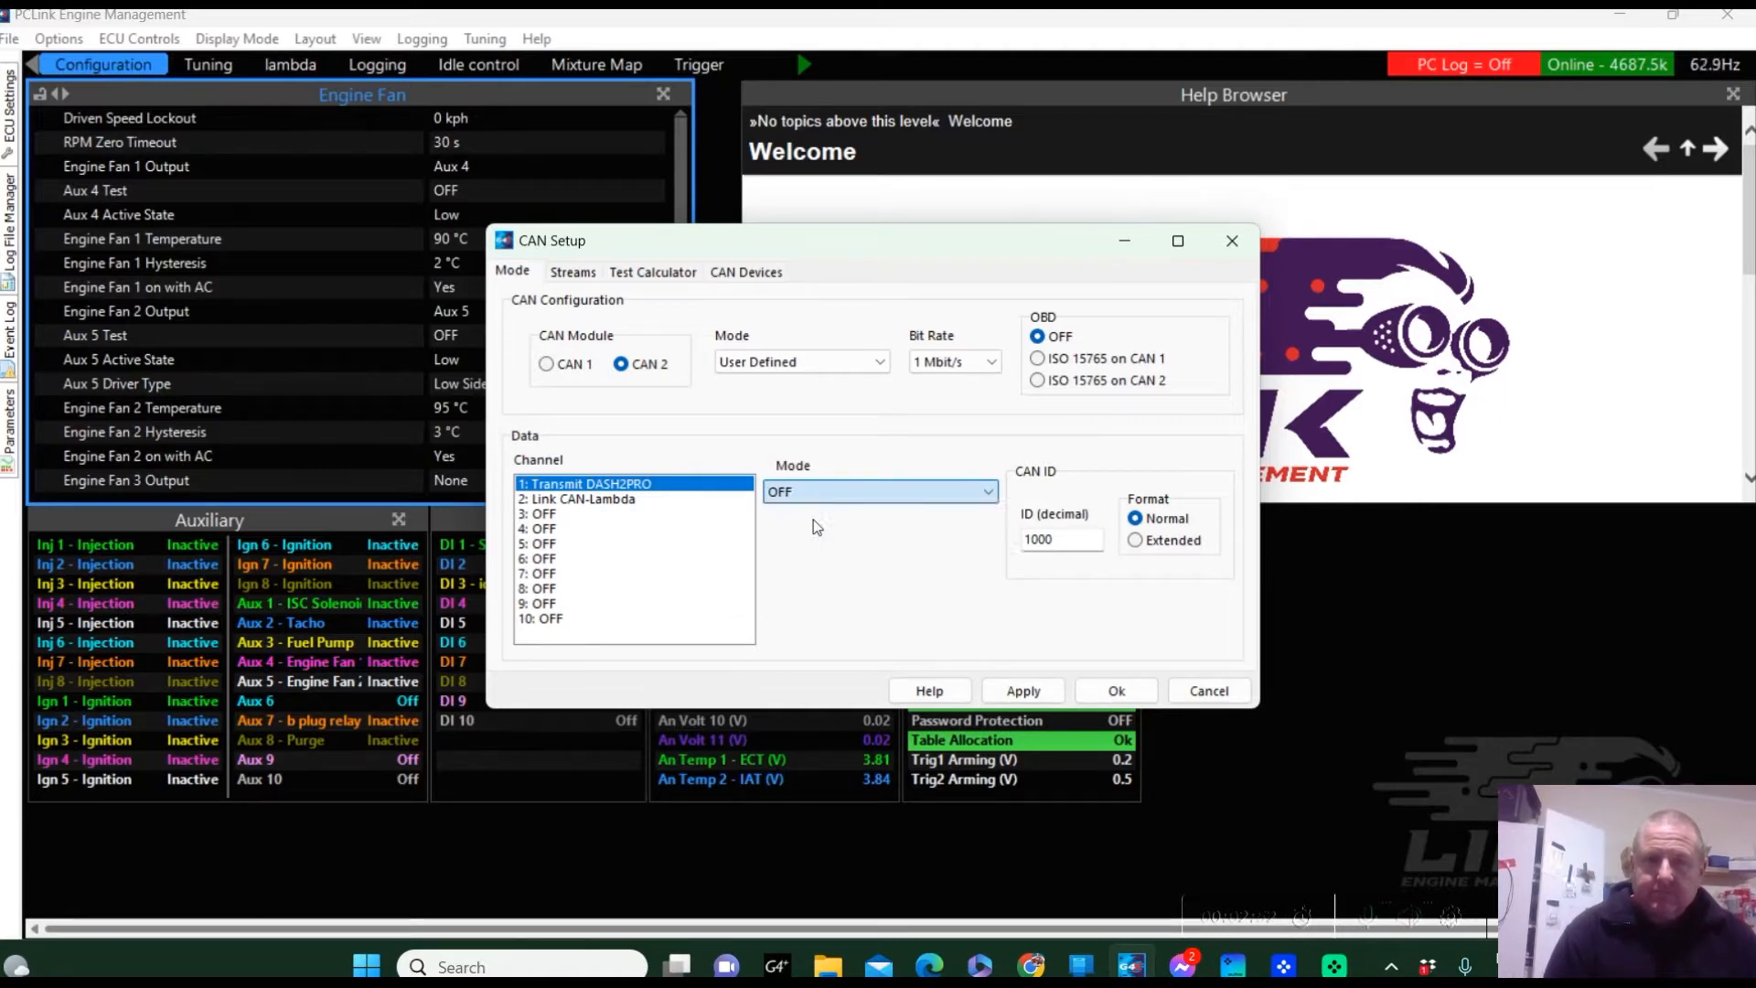
left_click(626, 501)
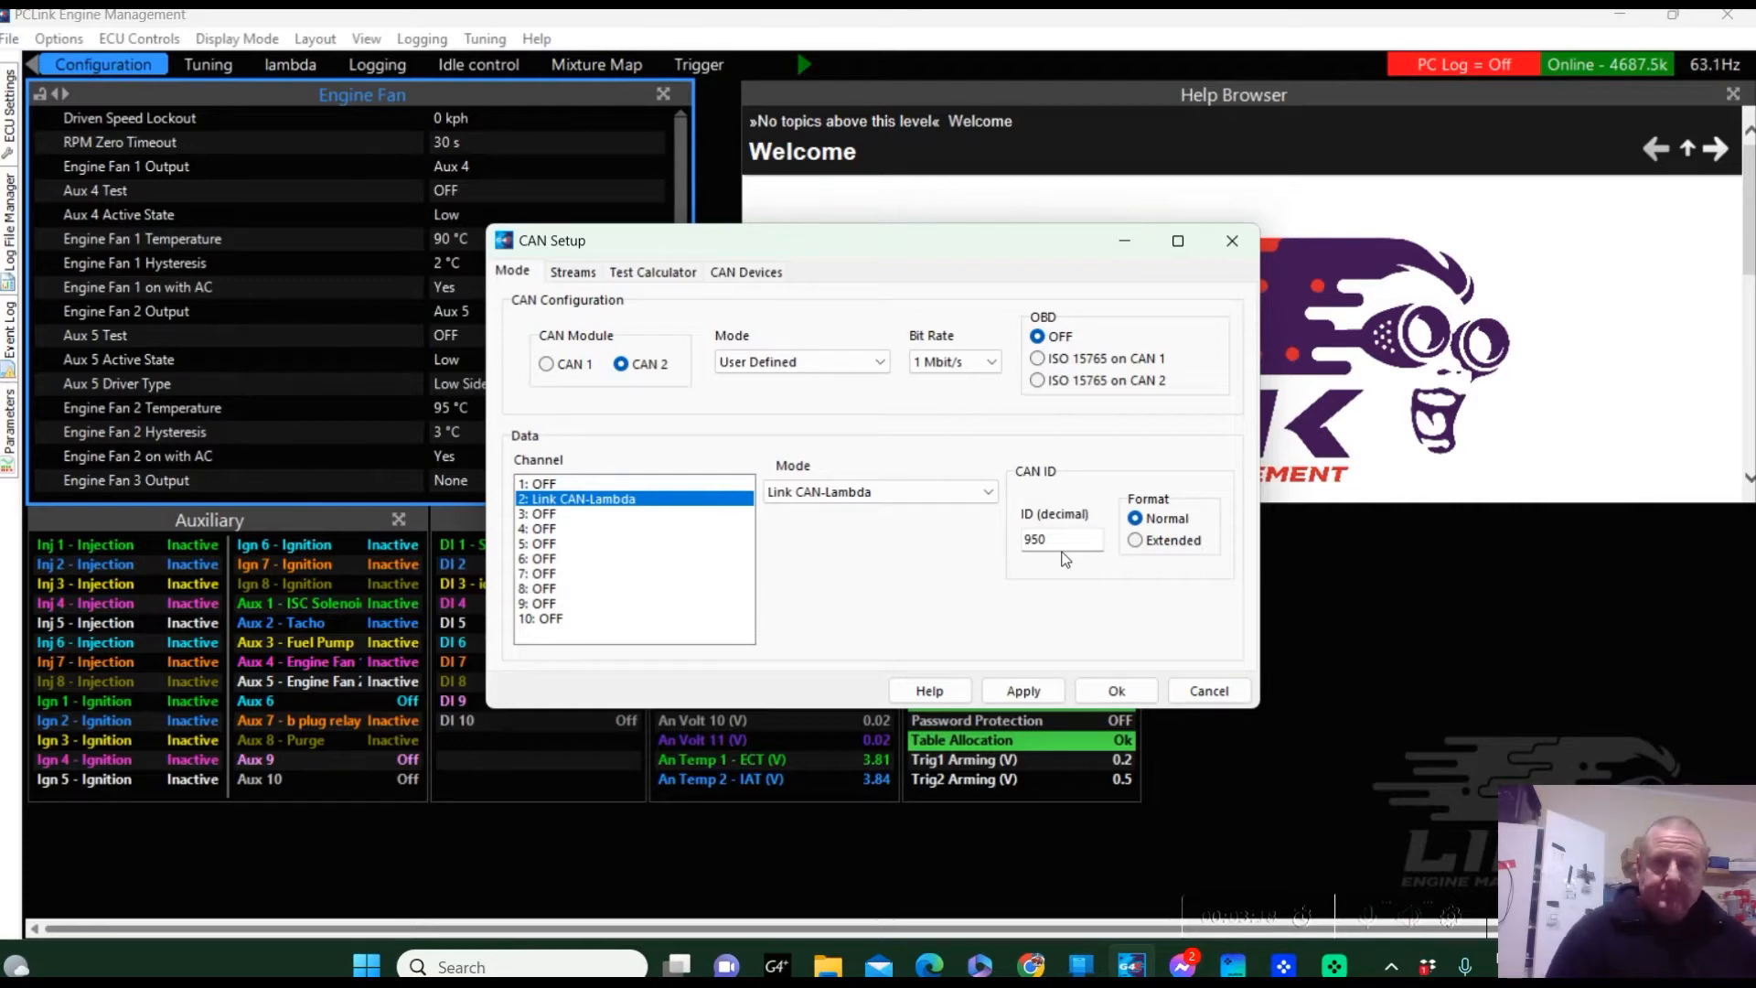
left_click(1006, 693)
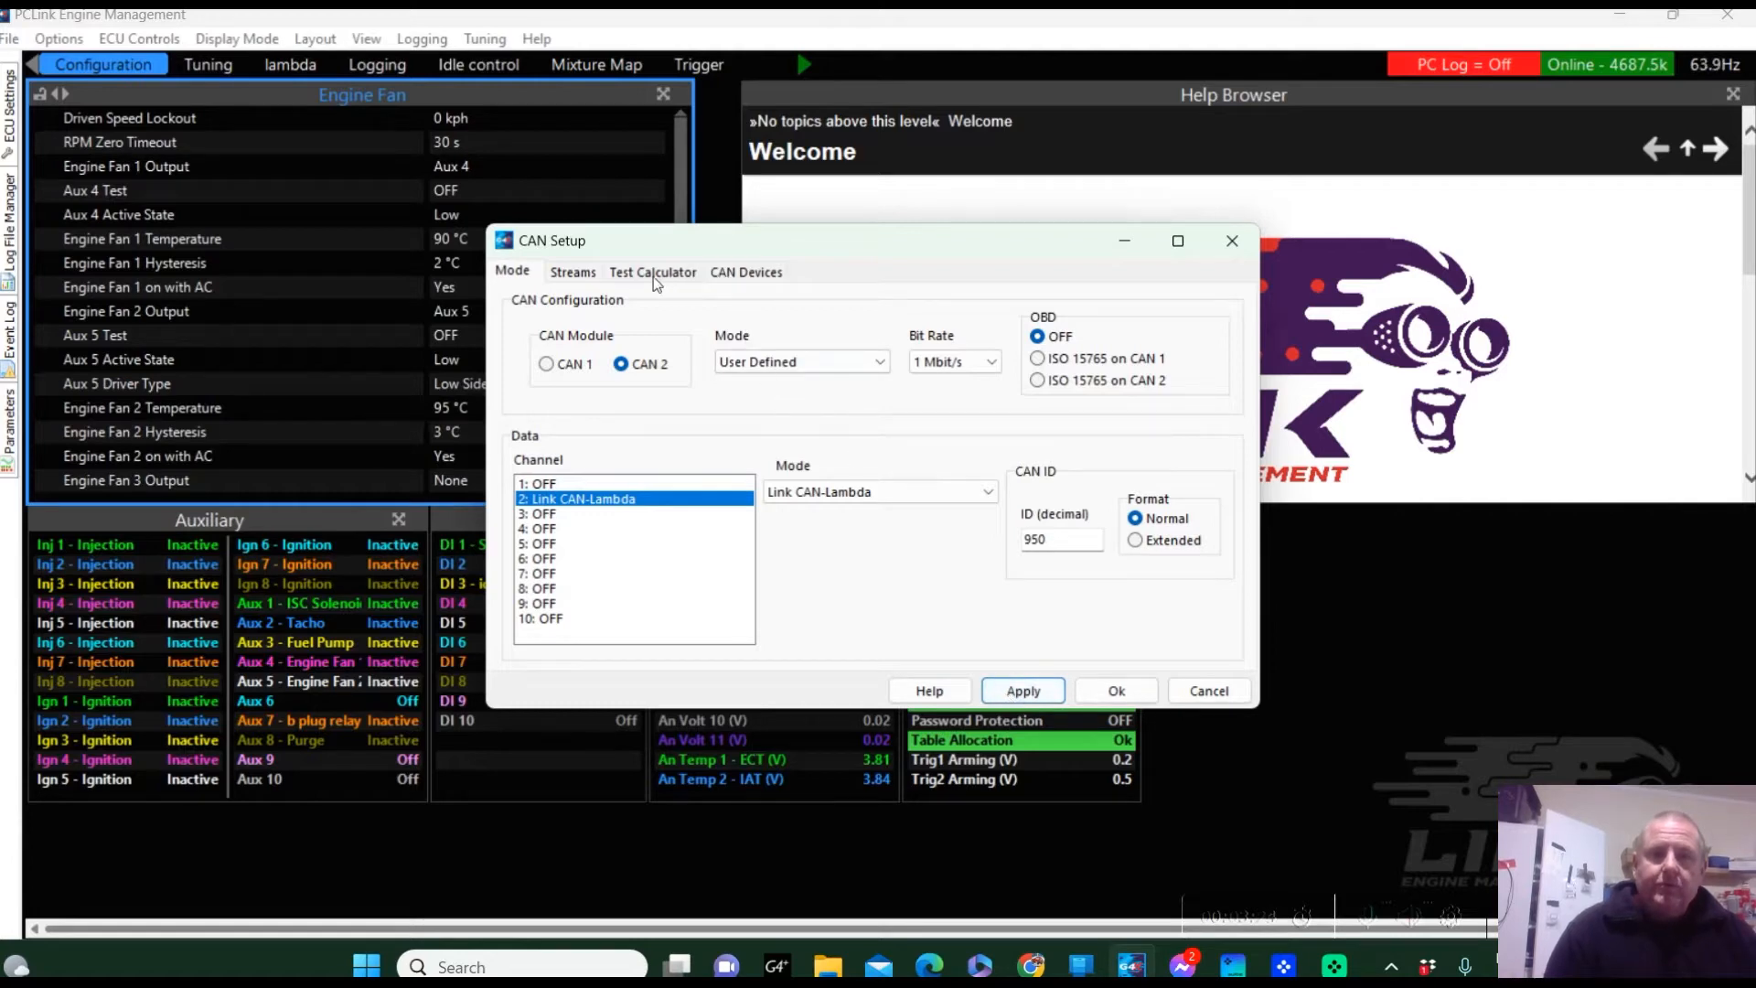
Search for connected CAN devices on CAN module 2
left_click(755, 272)
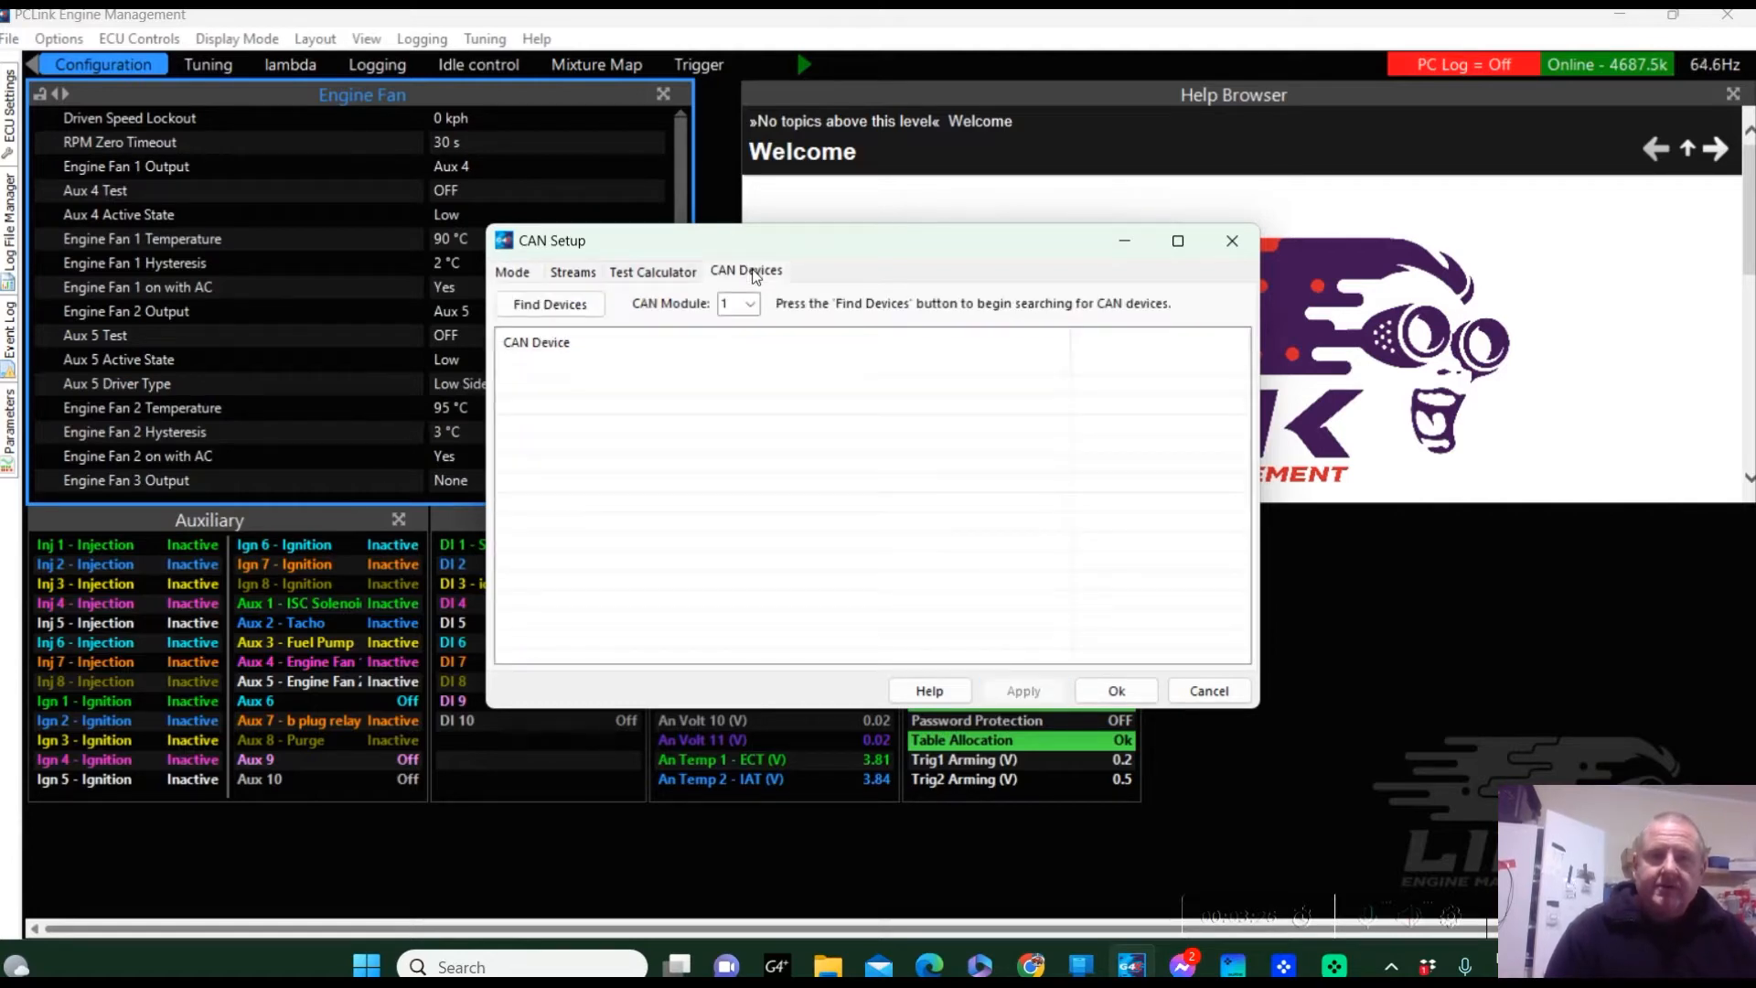
left_click(749, 306)
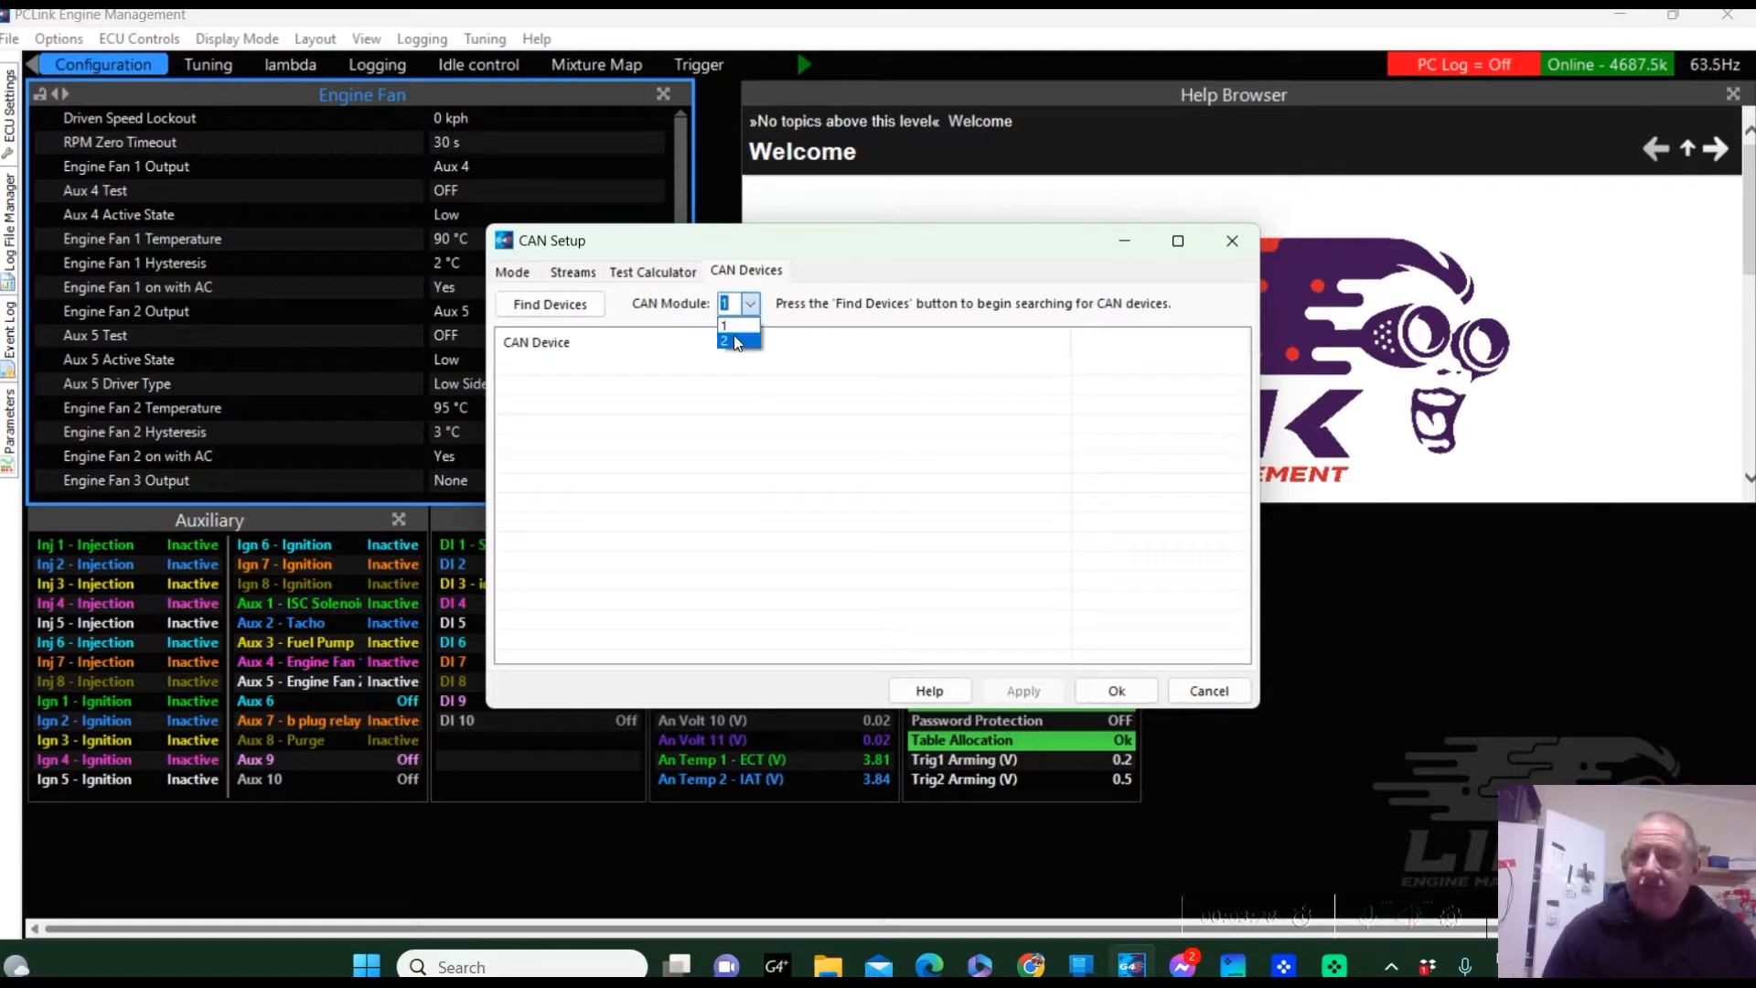
left_click(576, 306)
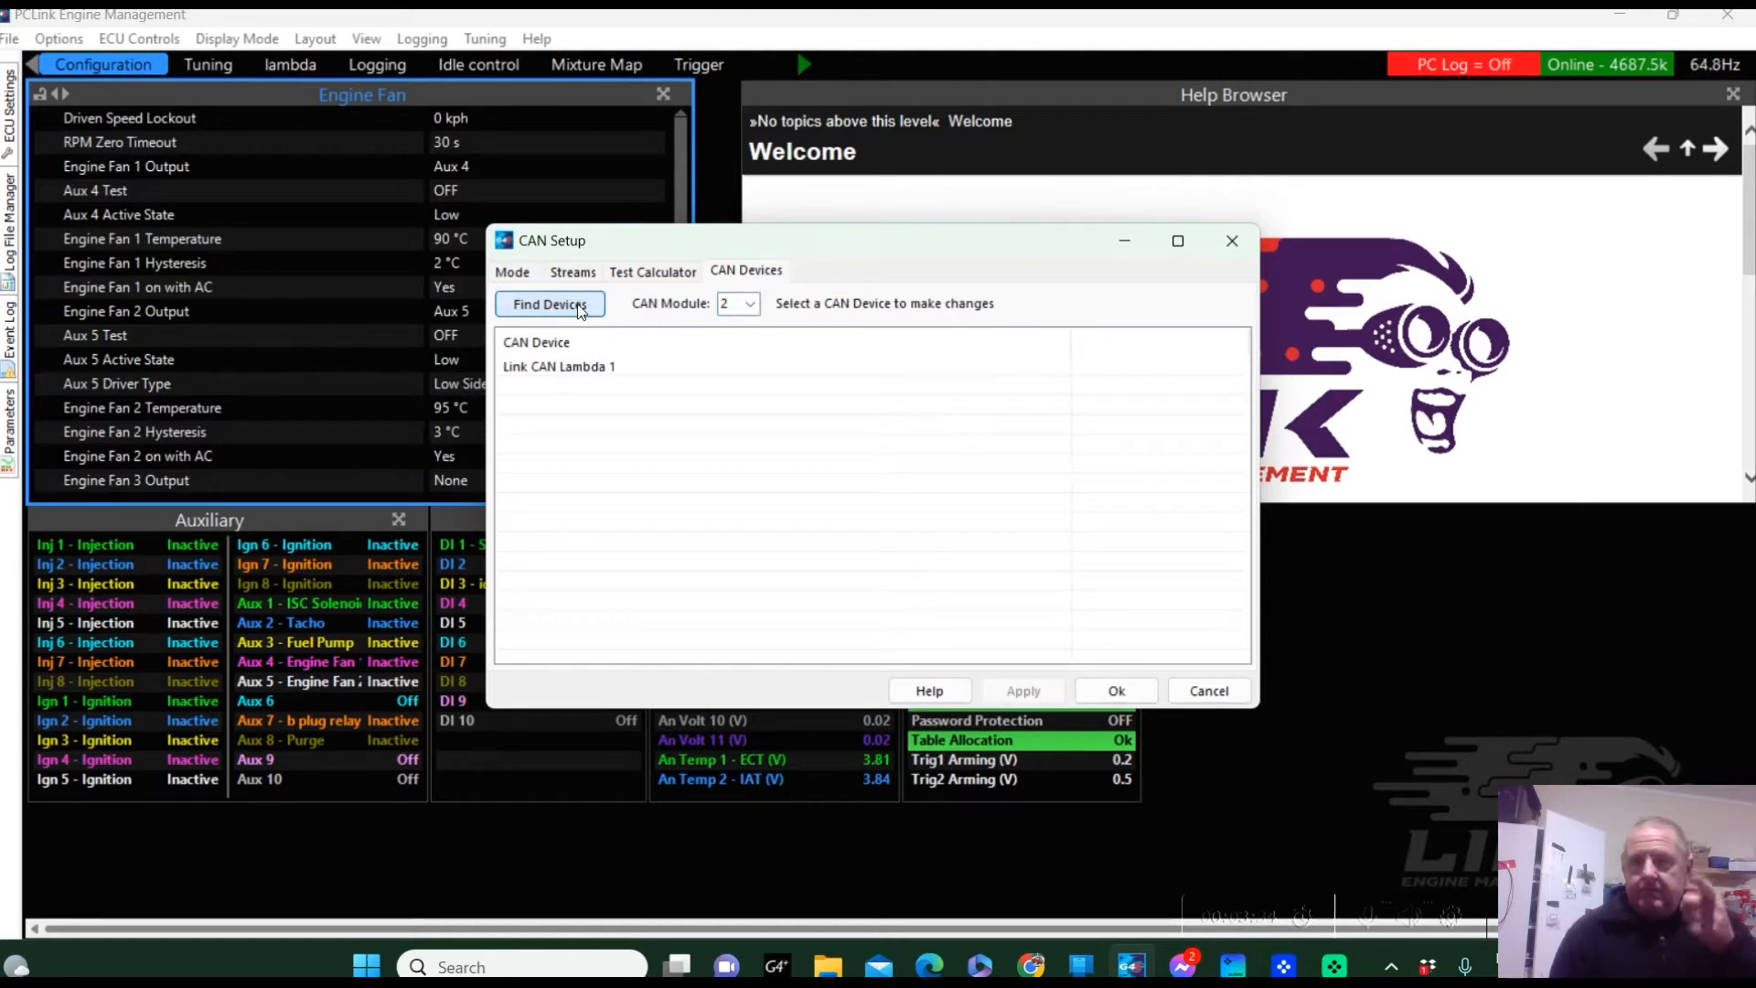
Configure the found Link CAN Lambda device with a 1 Mbit/s bit rate and the Lambda 1 parameter, and send the settings to it
left_click(560, 367)
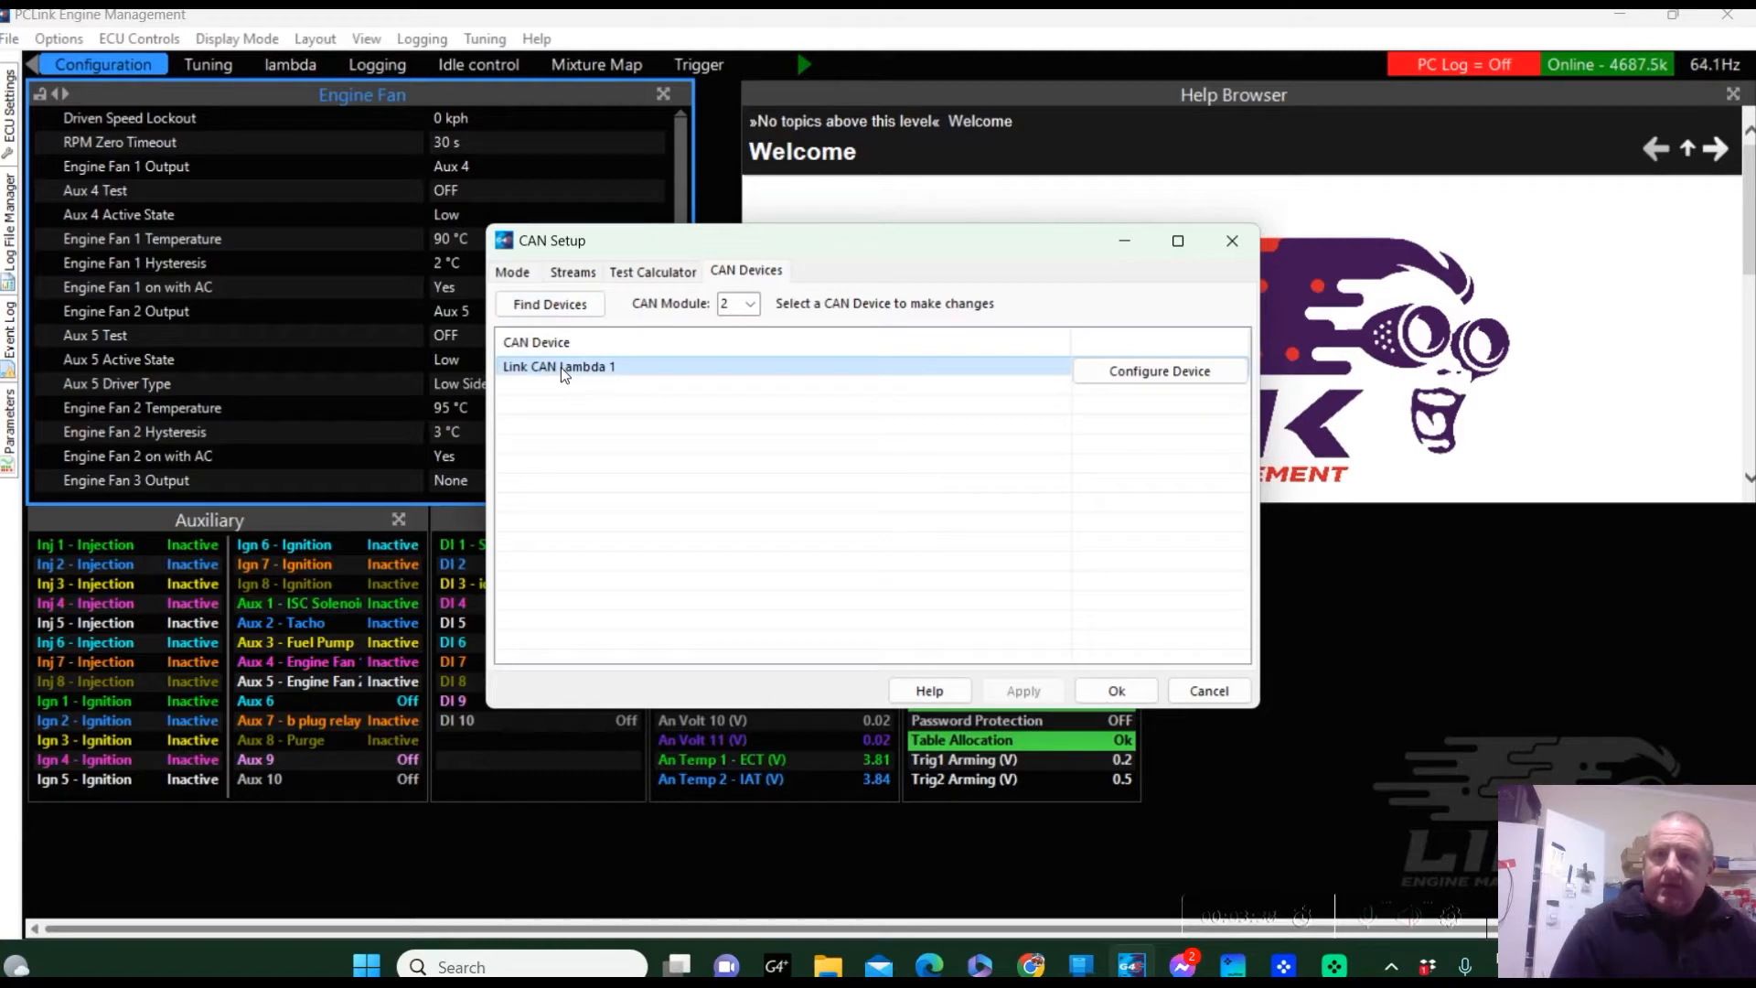
left_click(1144, 370)
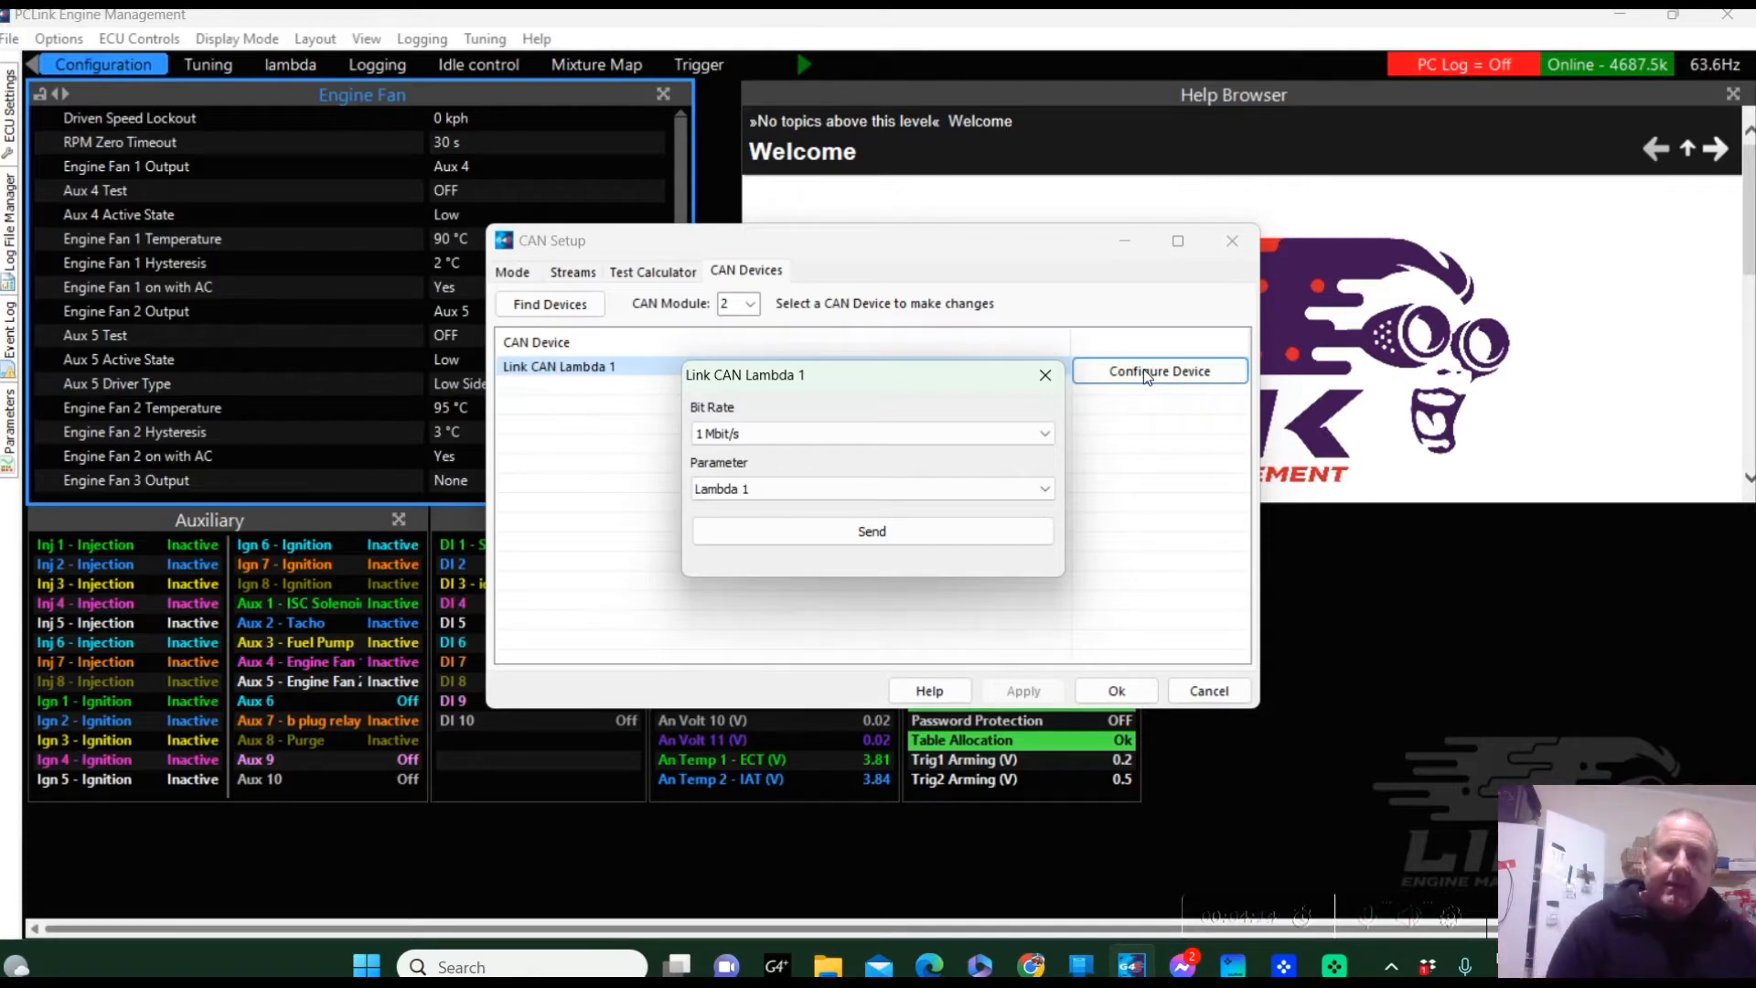
left_click(871, 531)
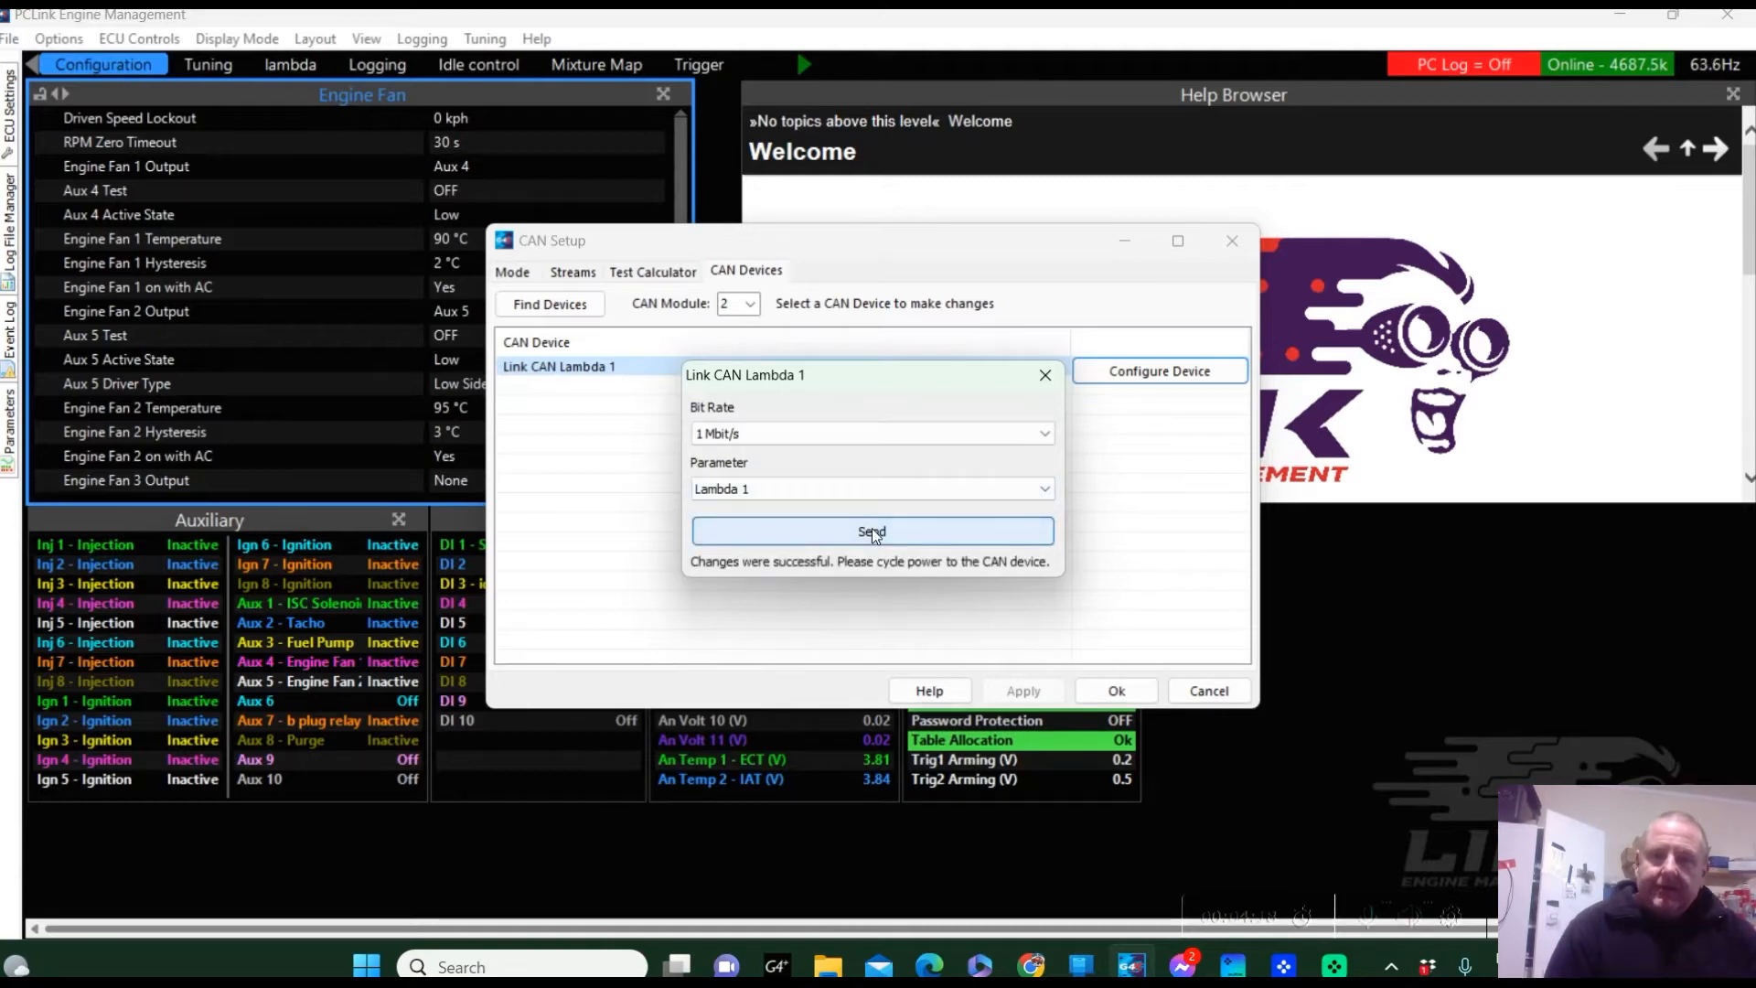
left_click(1045, 376)
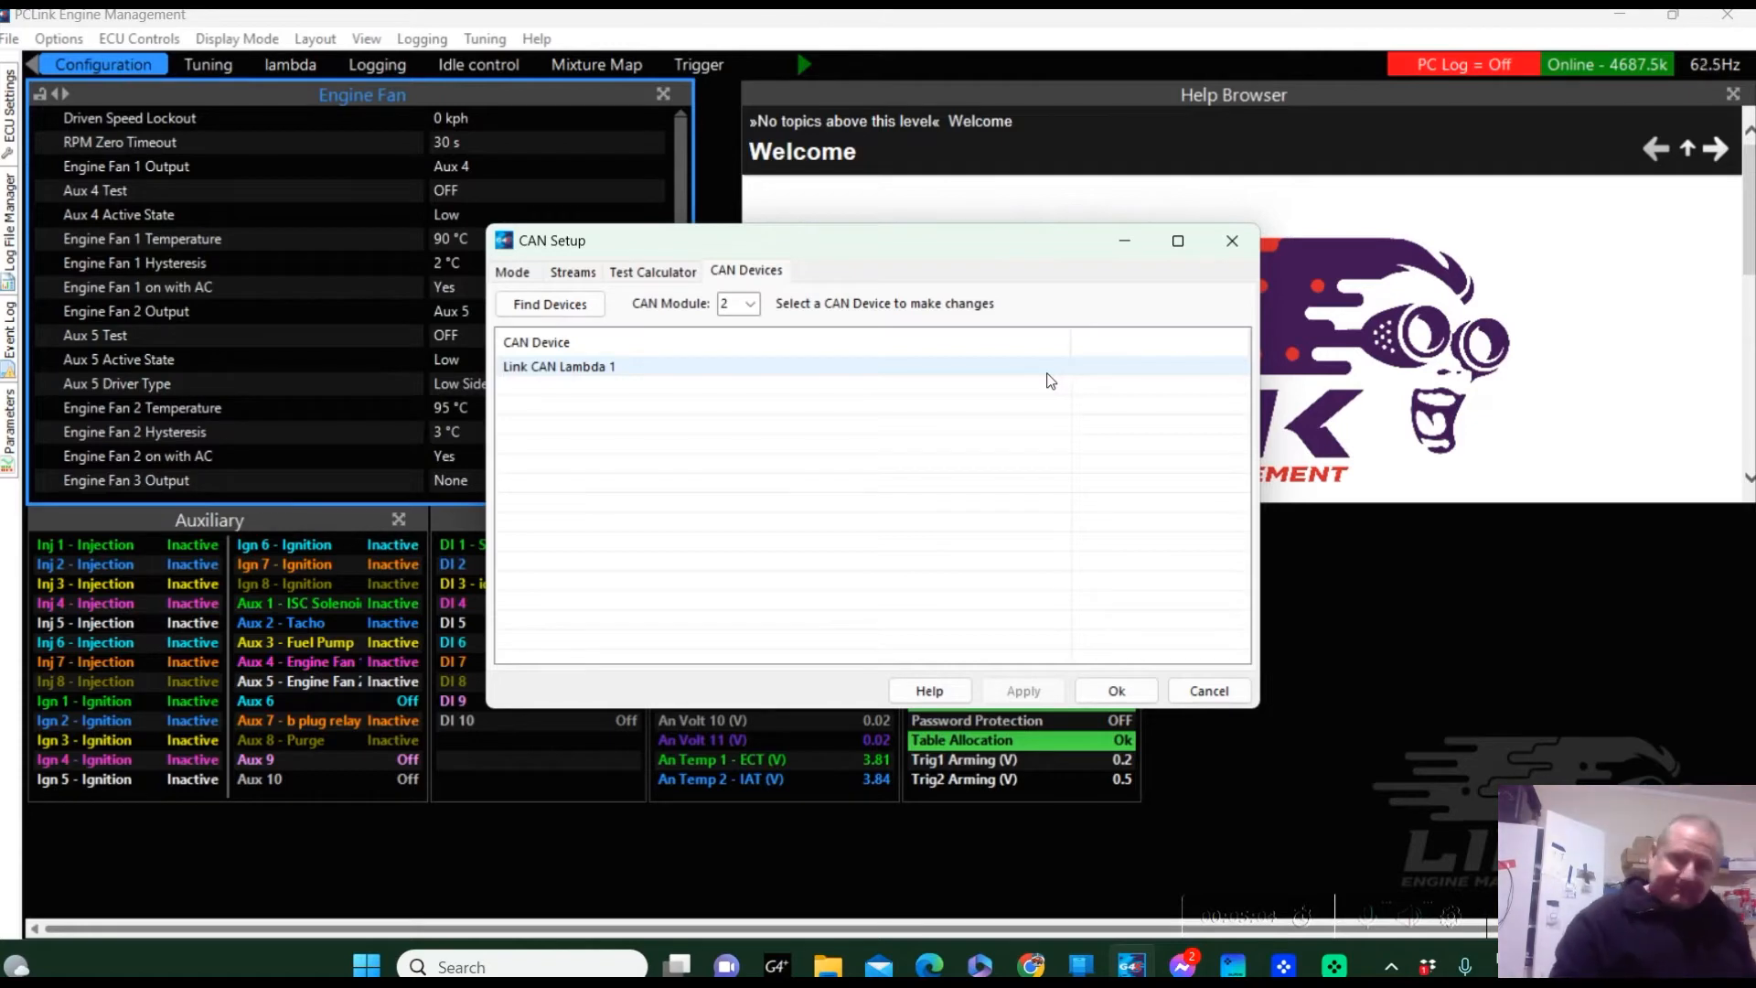
Set CAN 2 channel 1 to Link CAN-Lambda mode with CAN ID 951 and apply the change
left_click(536, 273)
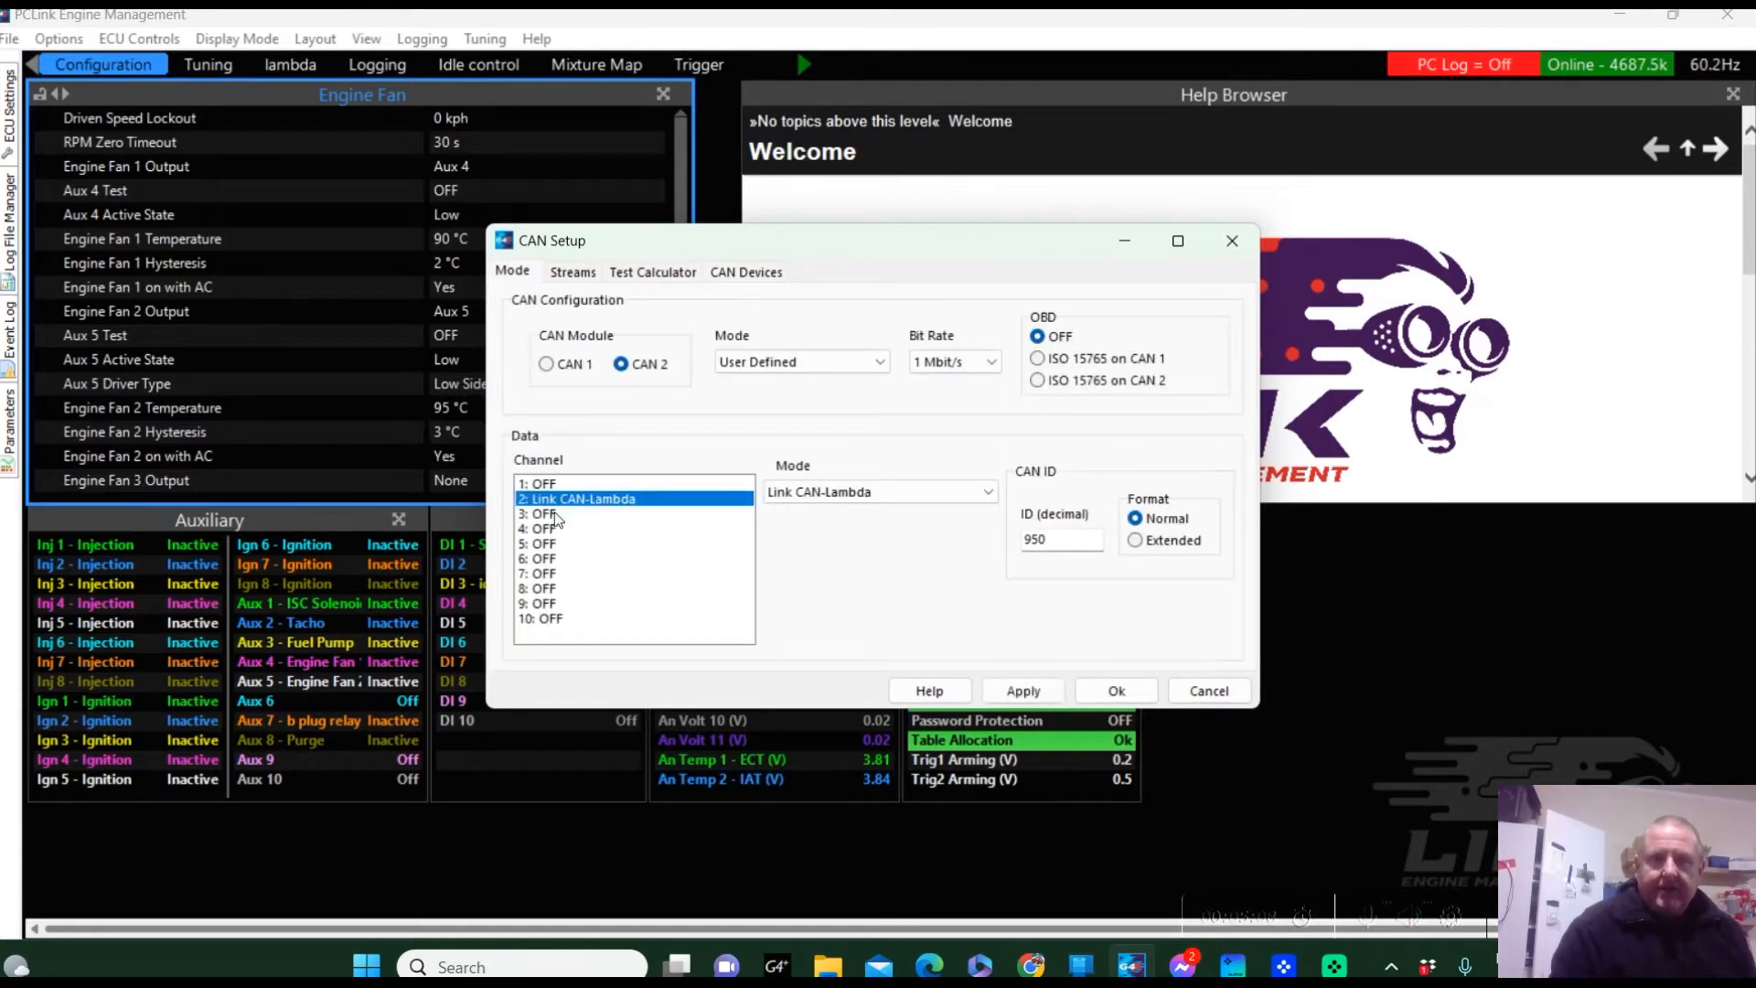
left_click(558, 484)
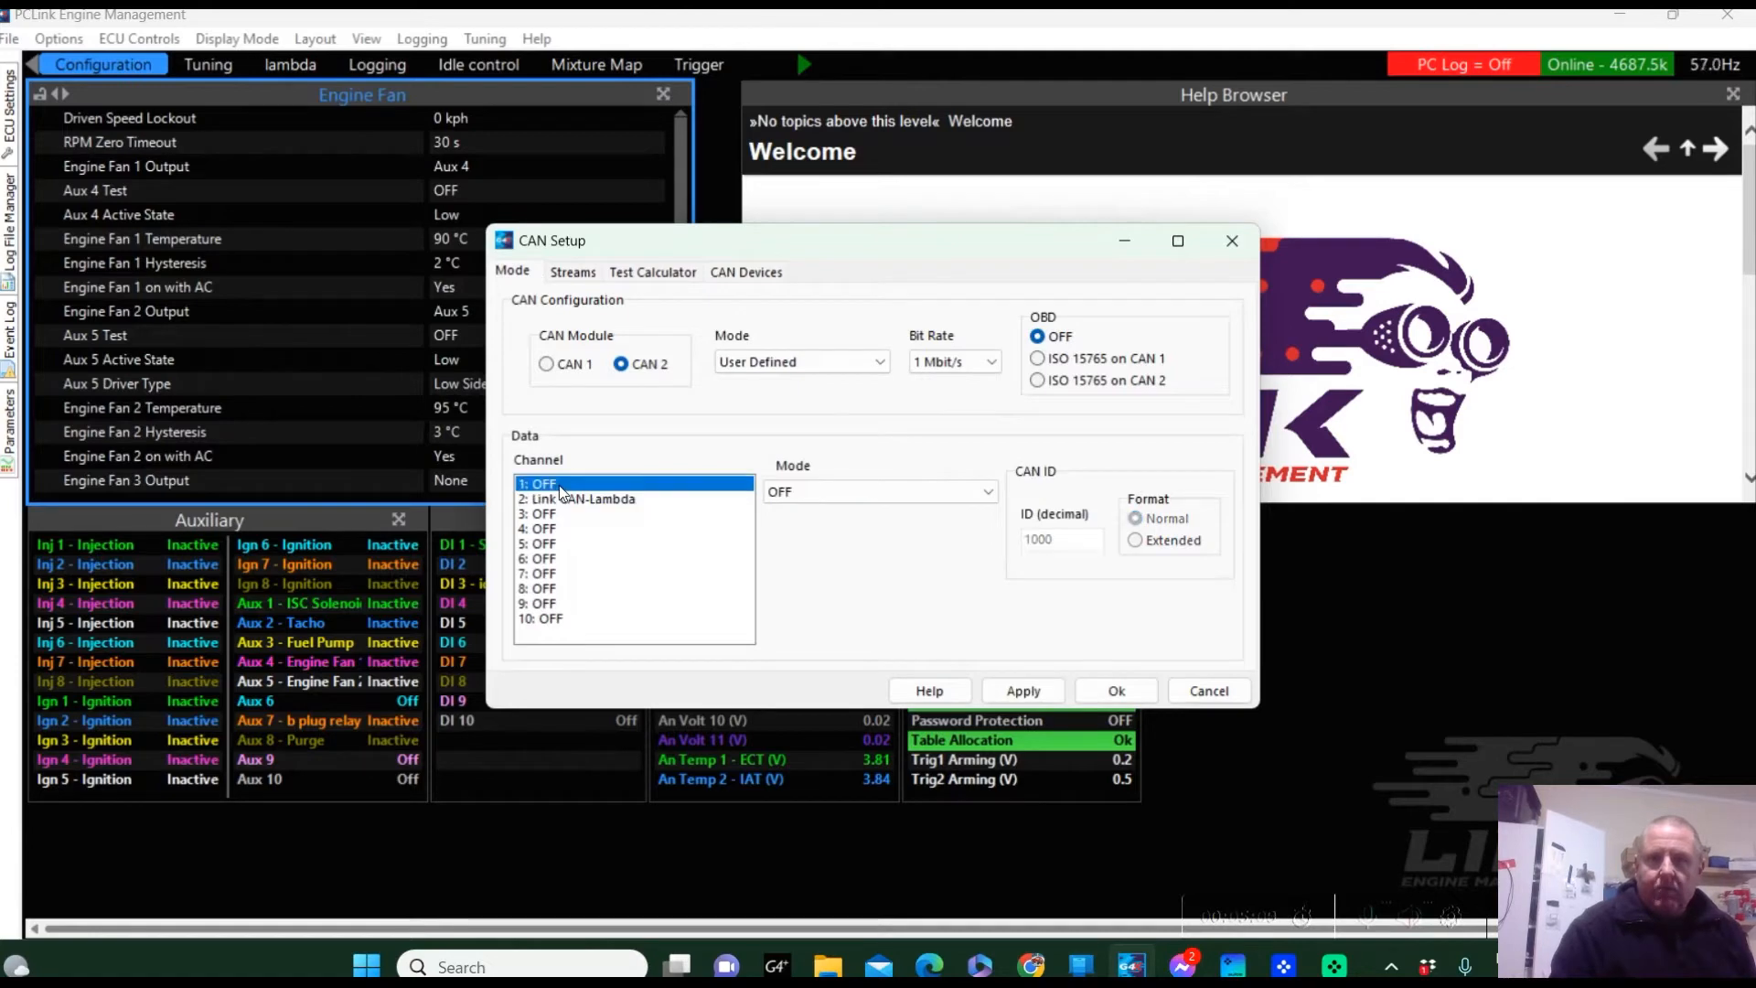
left_click(986, 491)
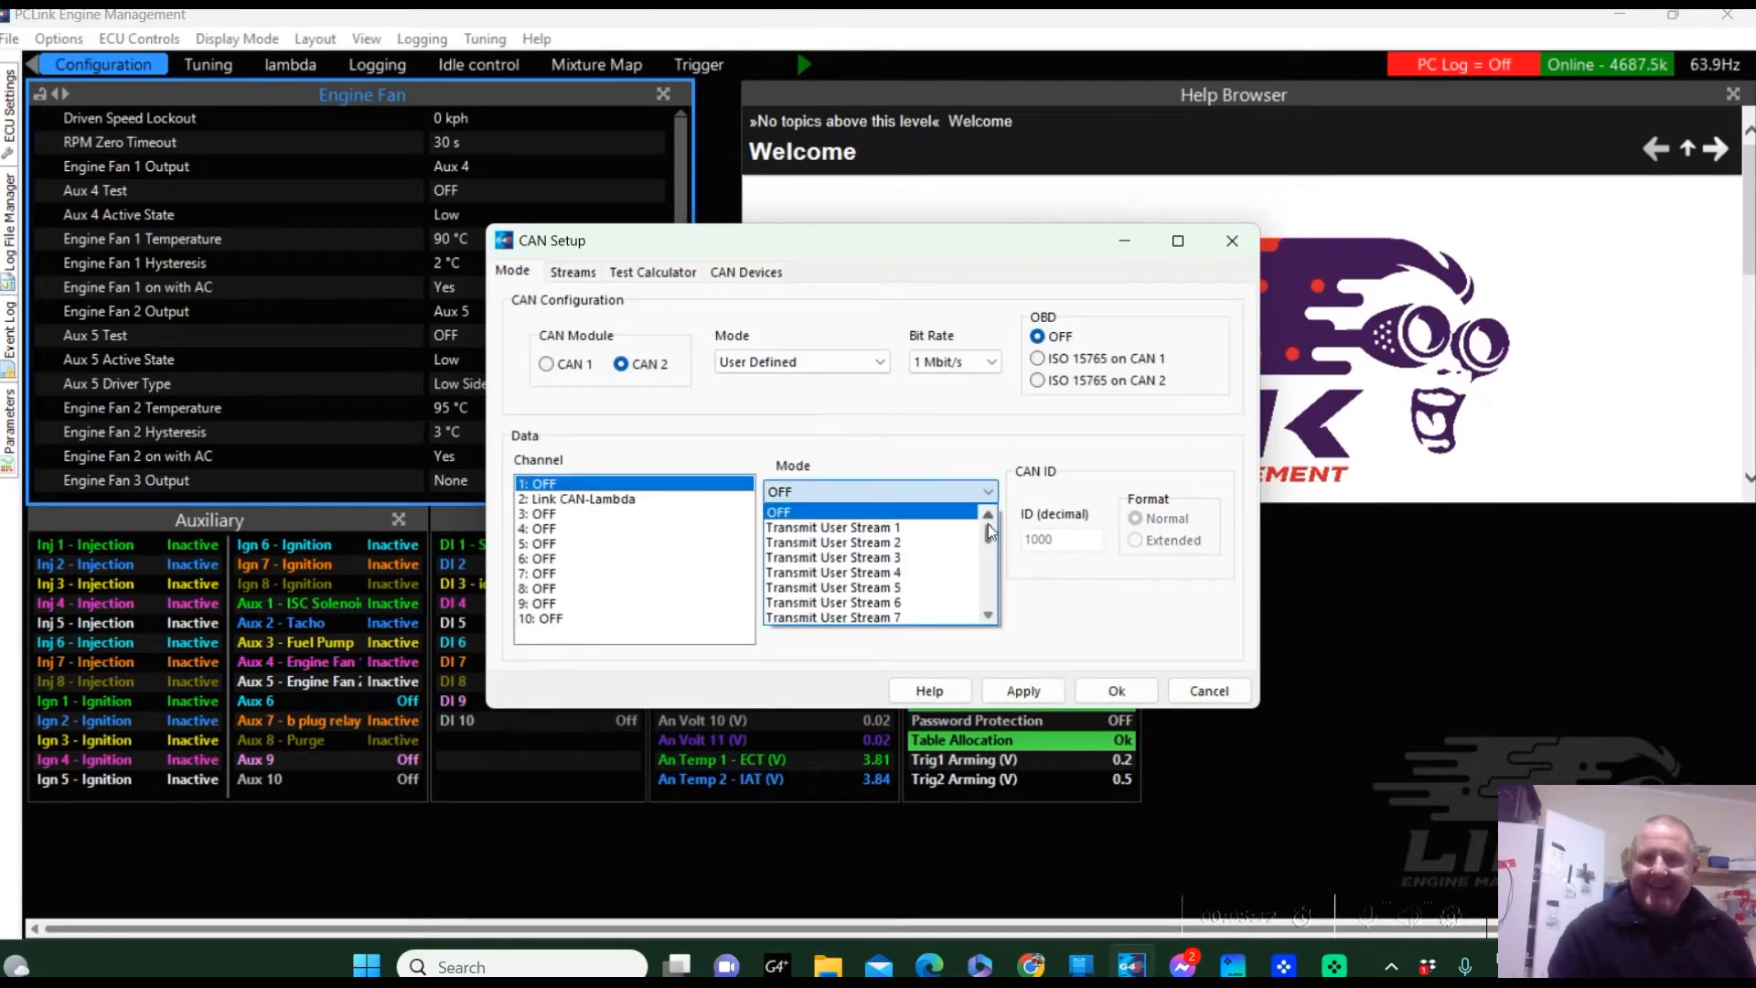
left_click_drag(988, 525, 990, 569)
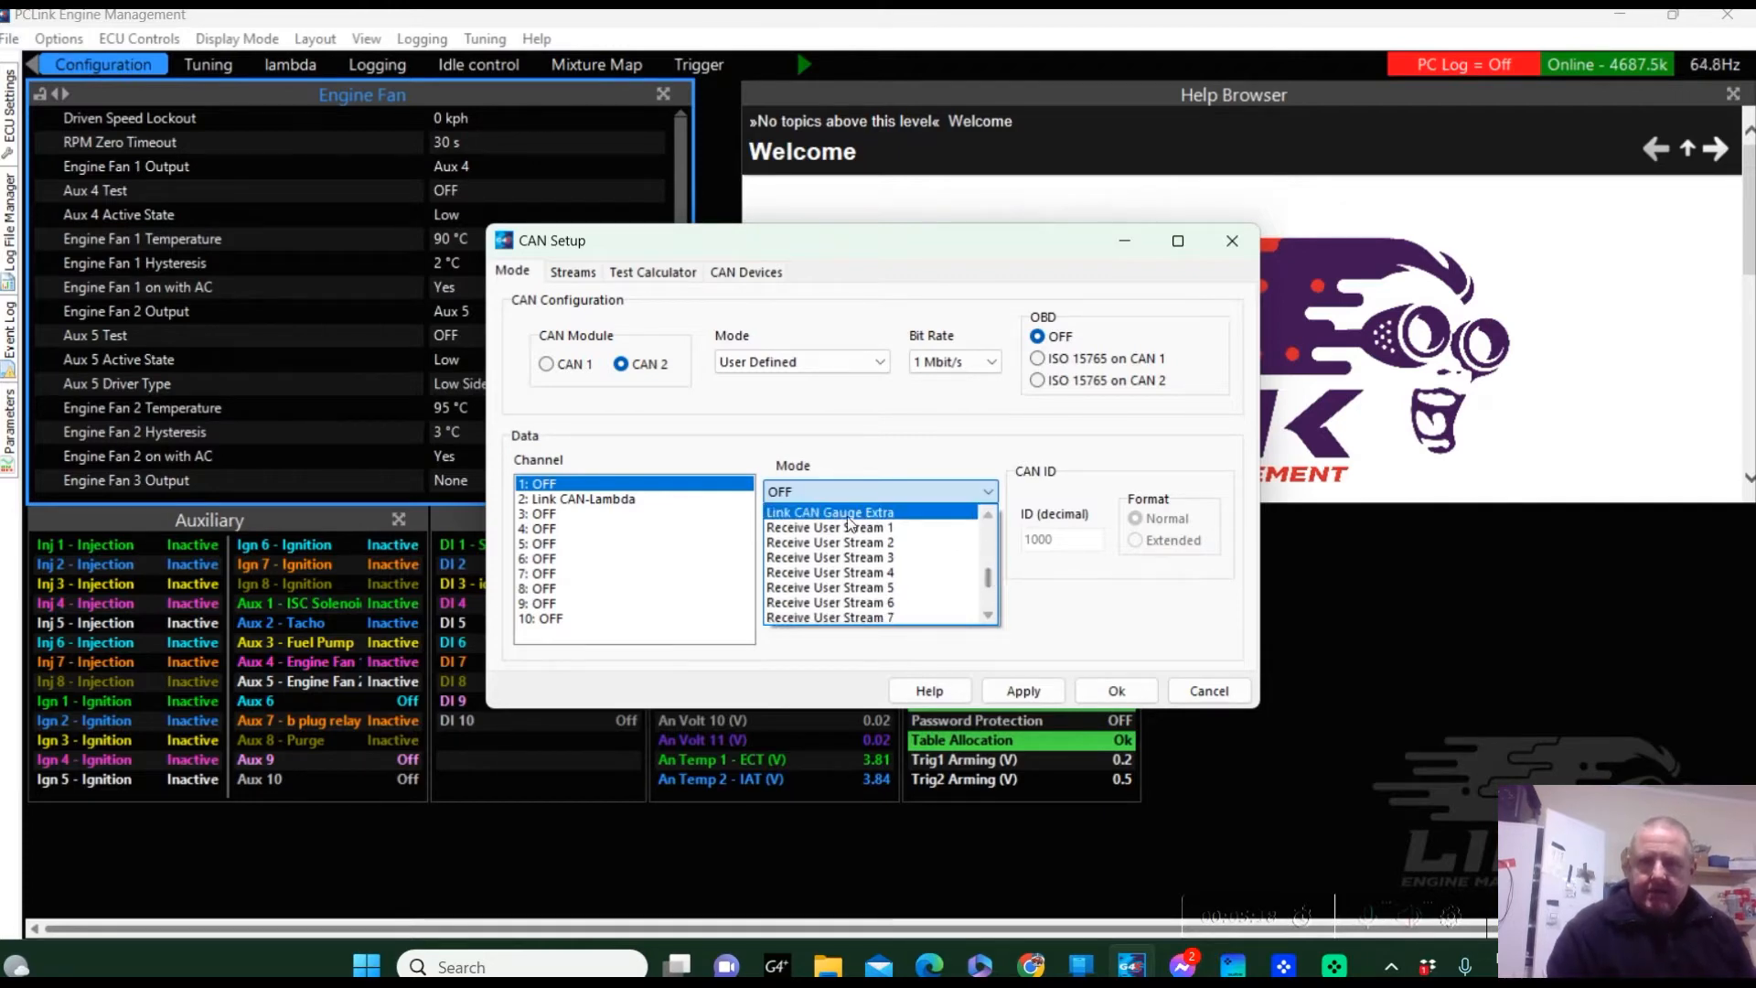
left_click_drag(986, 574, 986, 595)
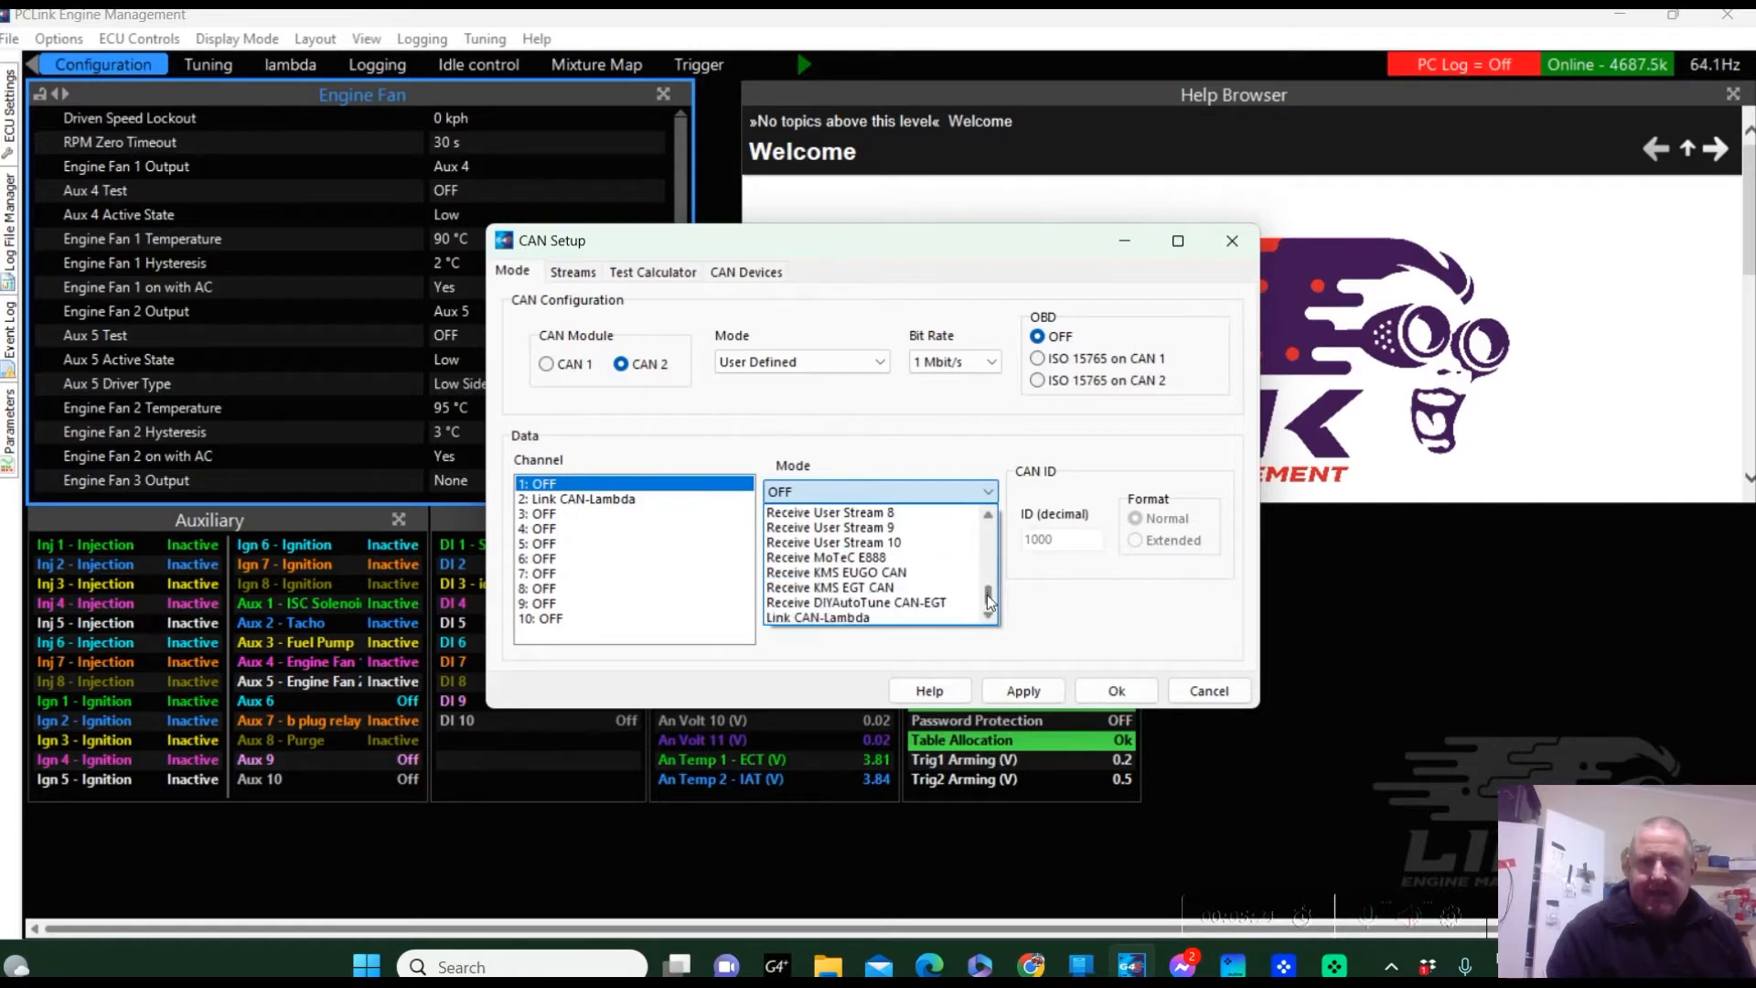
left_click(847, 616)
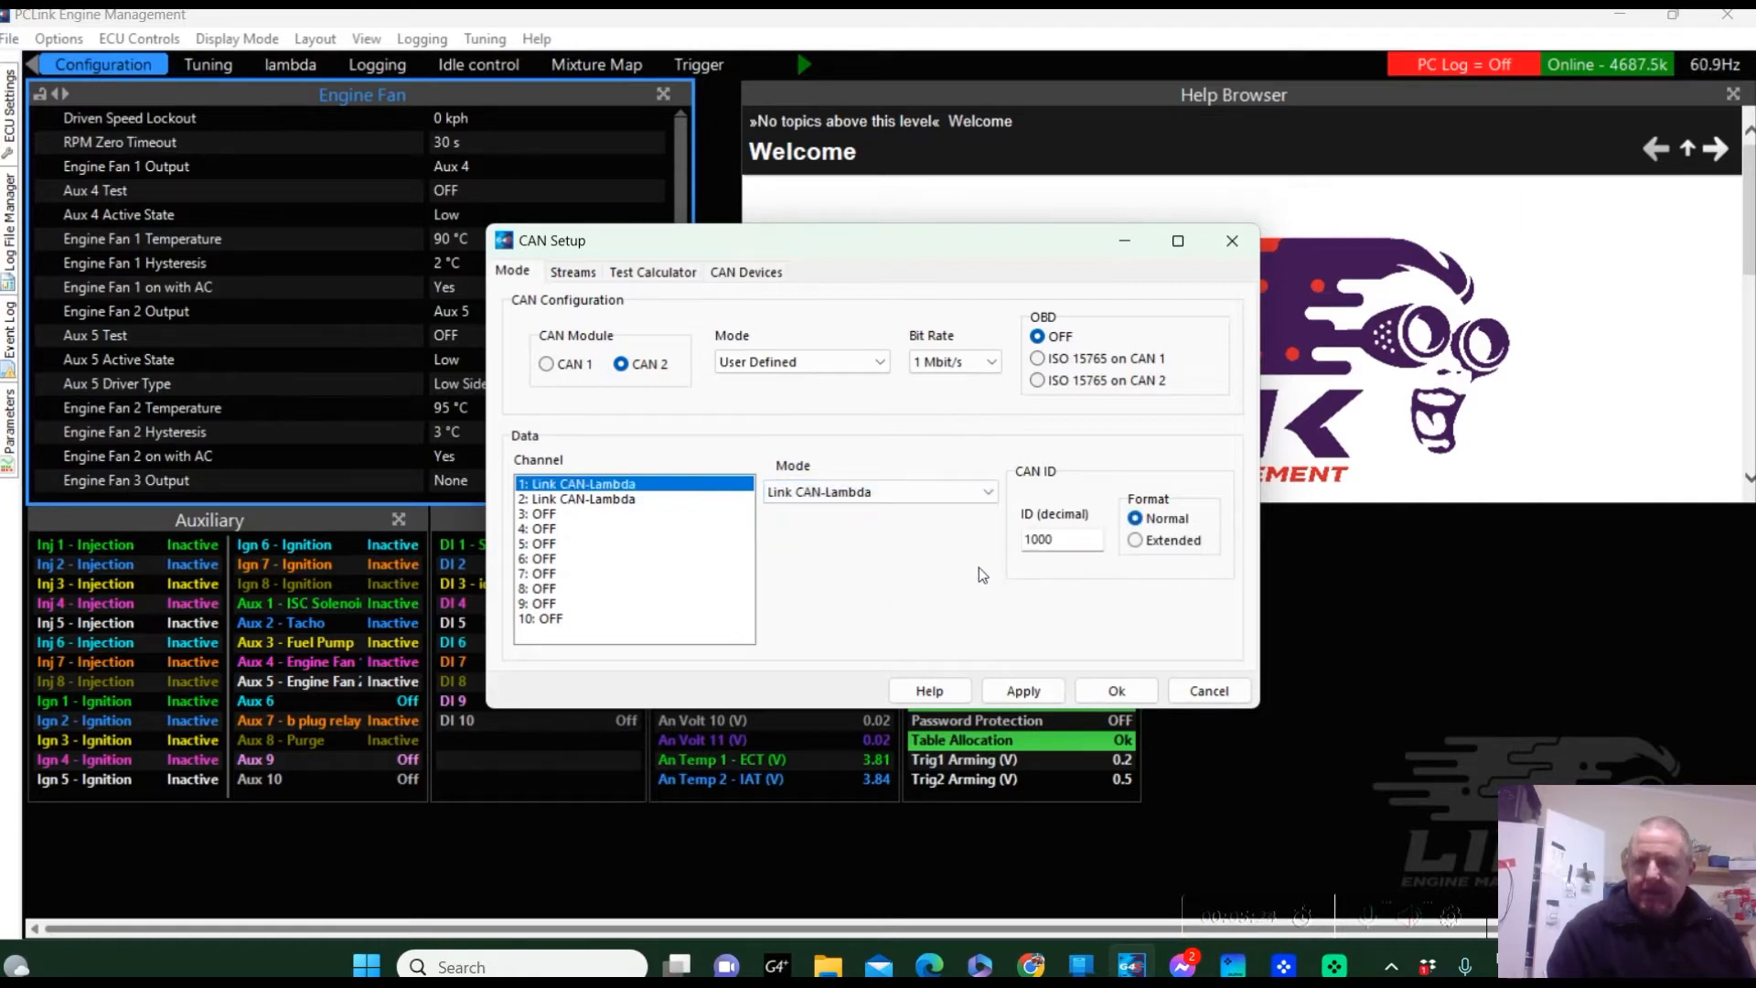
left_click_drag(1068, 539, 989, 538)
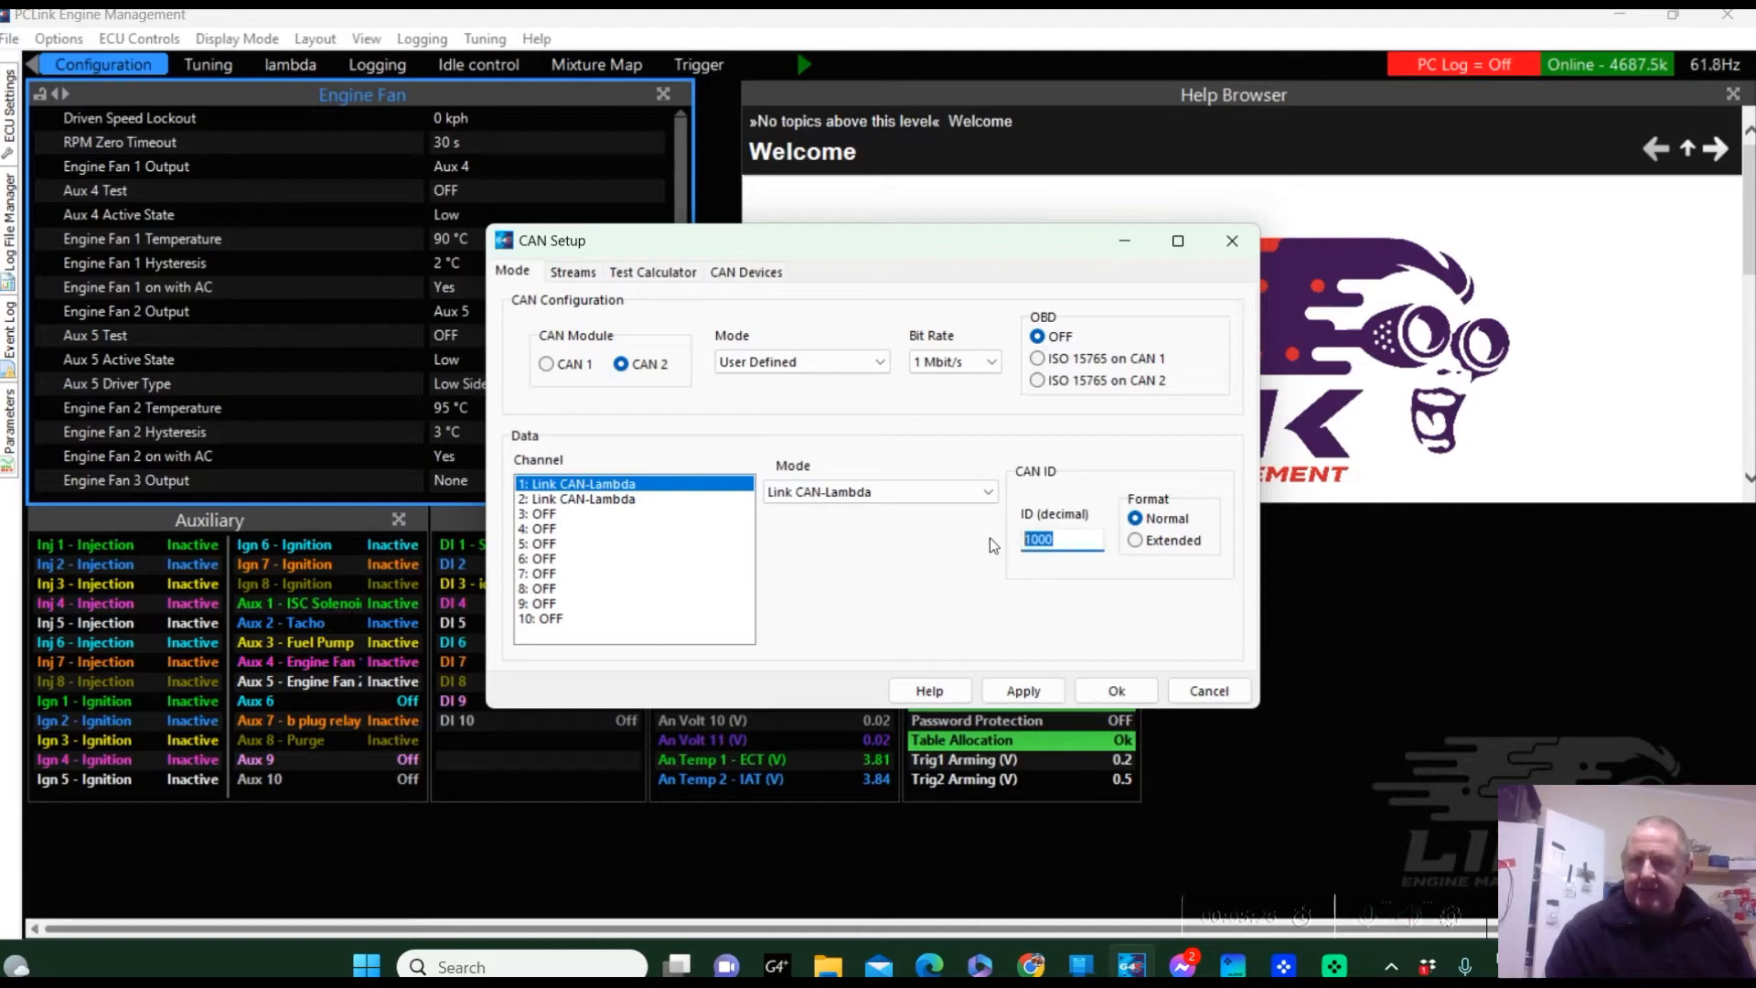
type("951")
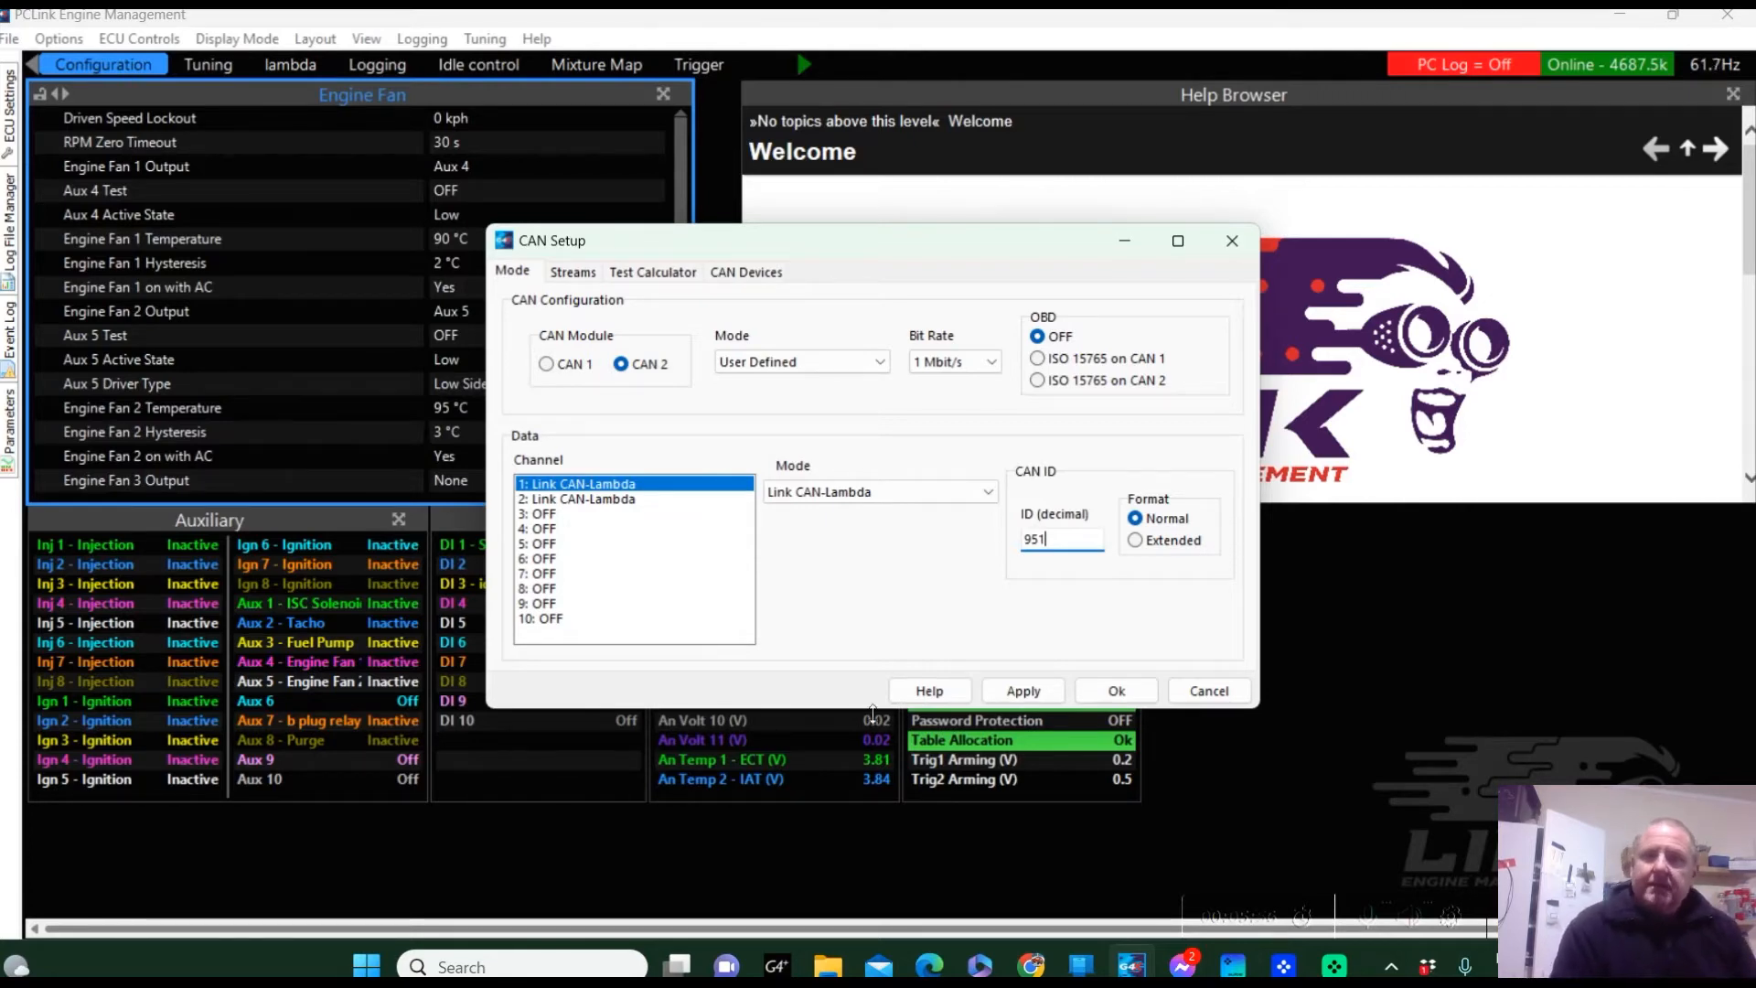
left_click(1021, 688)
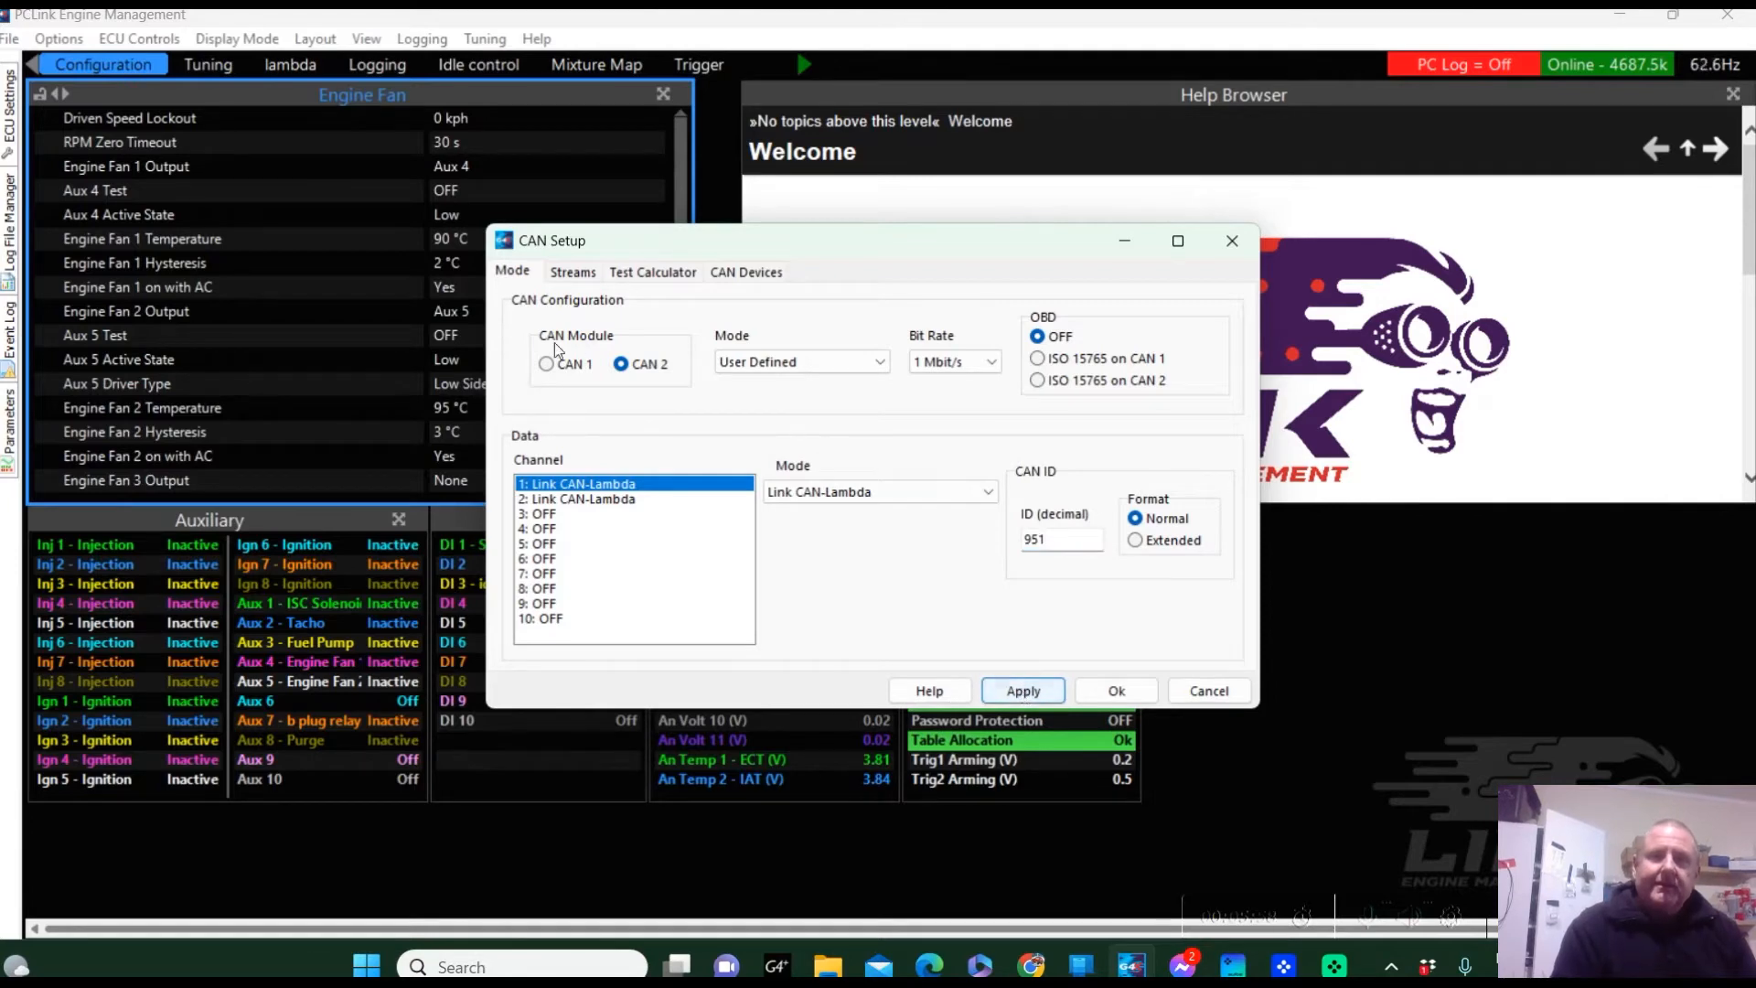
Search again for CAN devices on module 2 and close the CAN setup
left_click(745, 273)
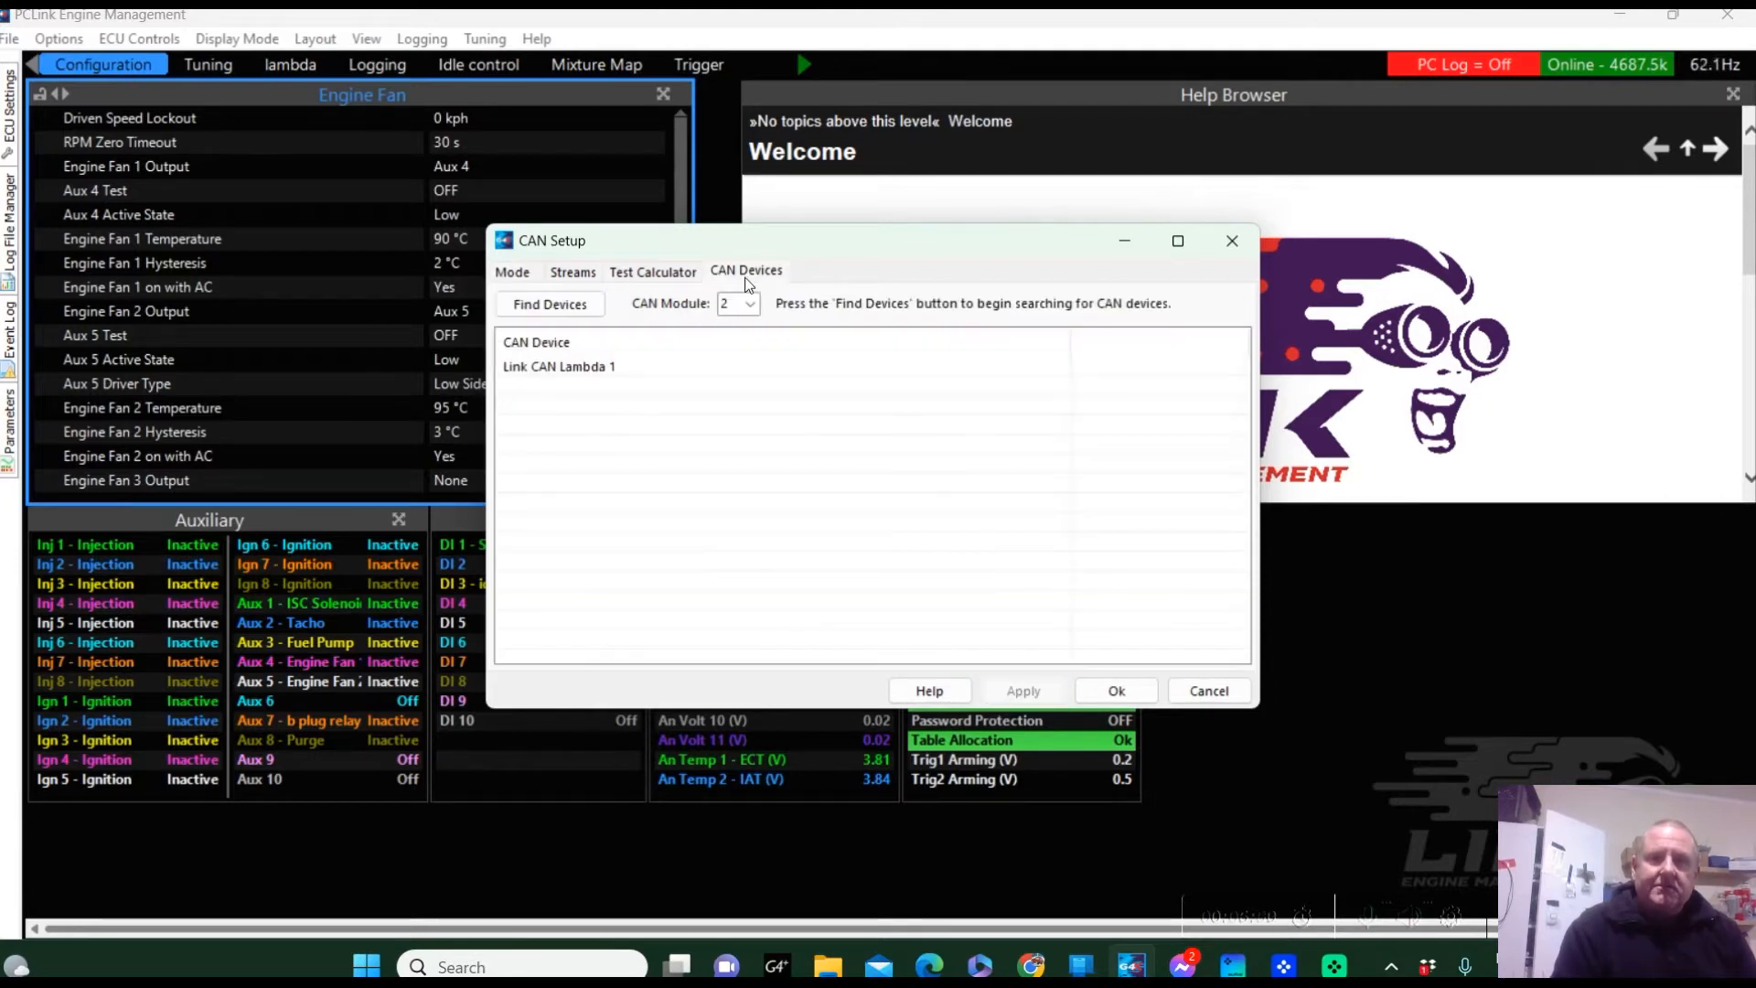
left_click(578, 302)
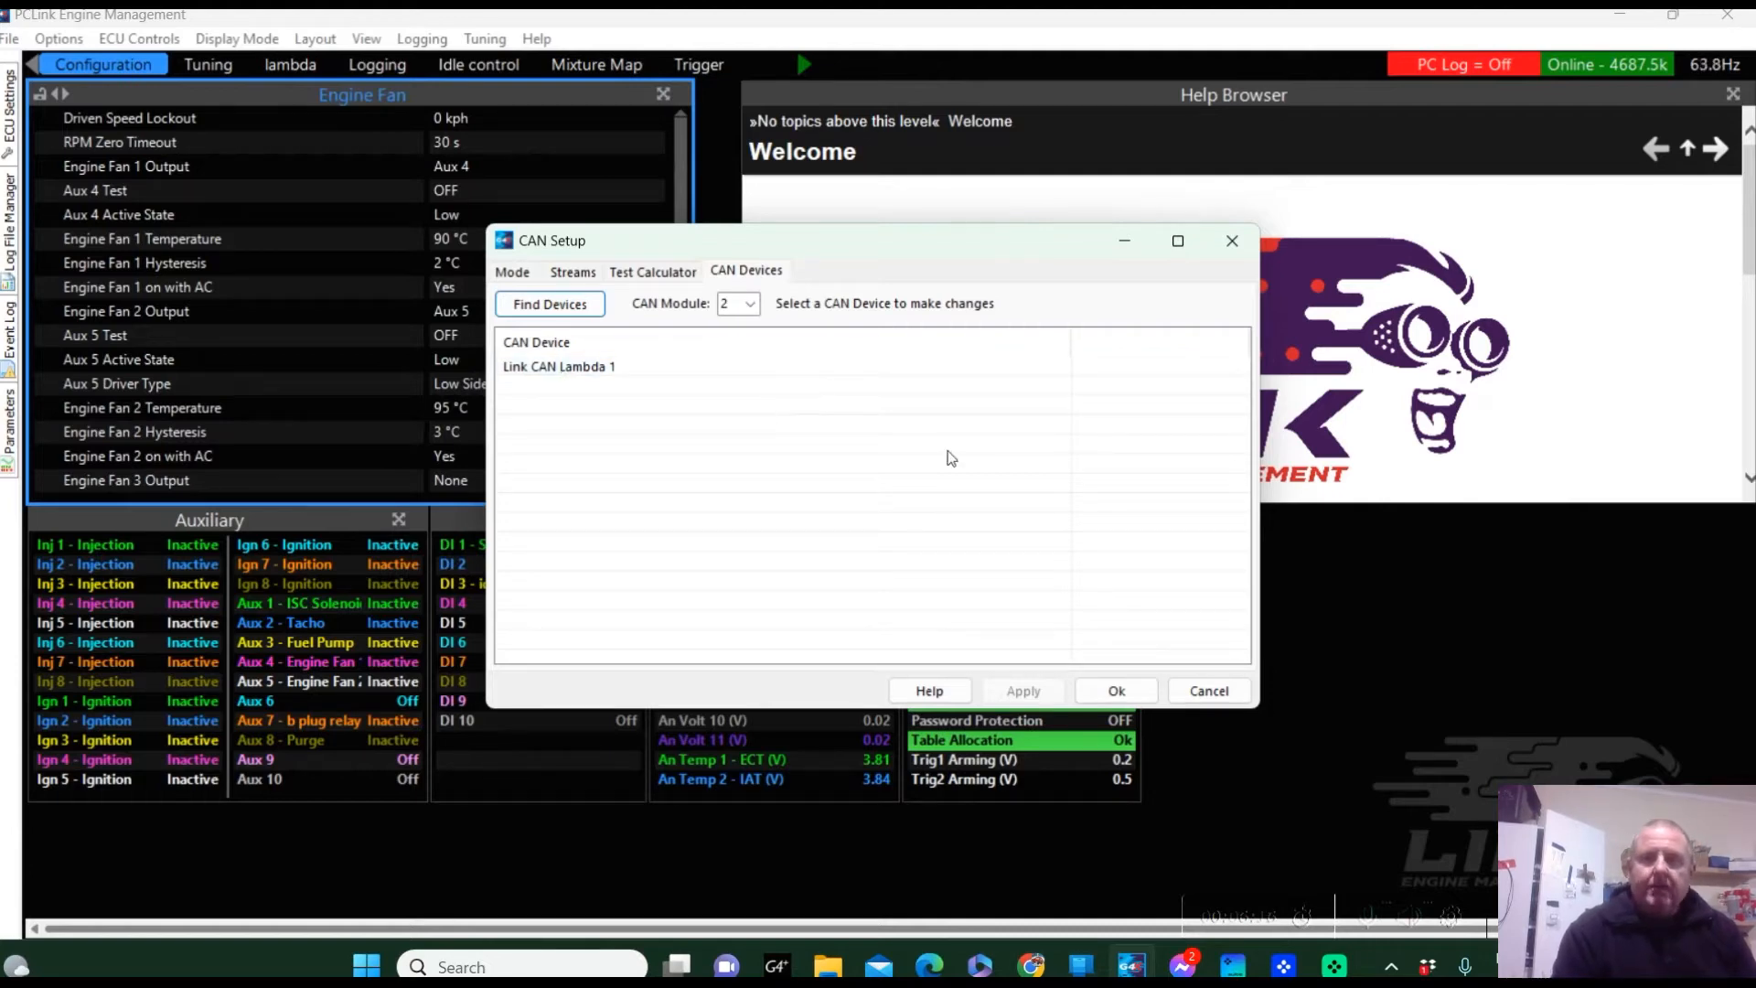
left_click(1210, 691)
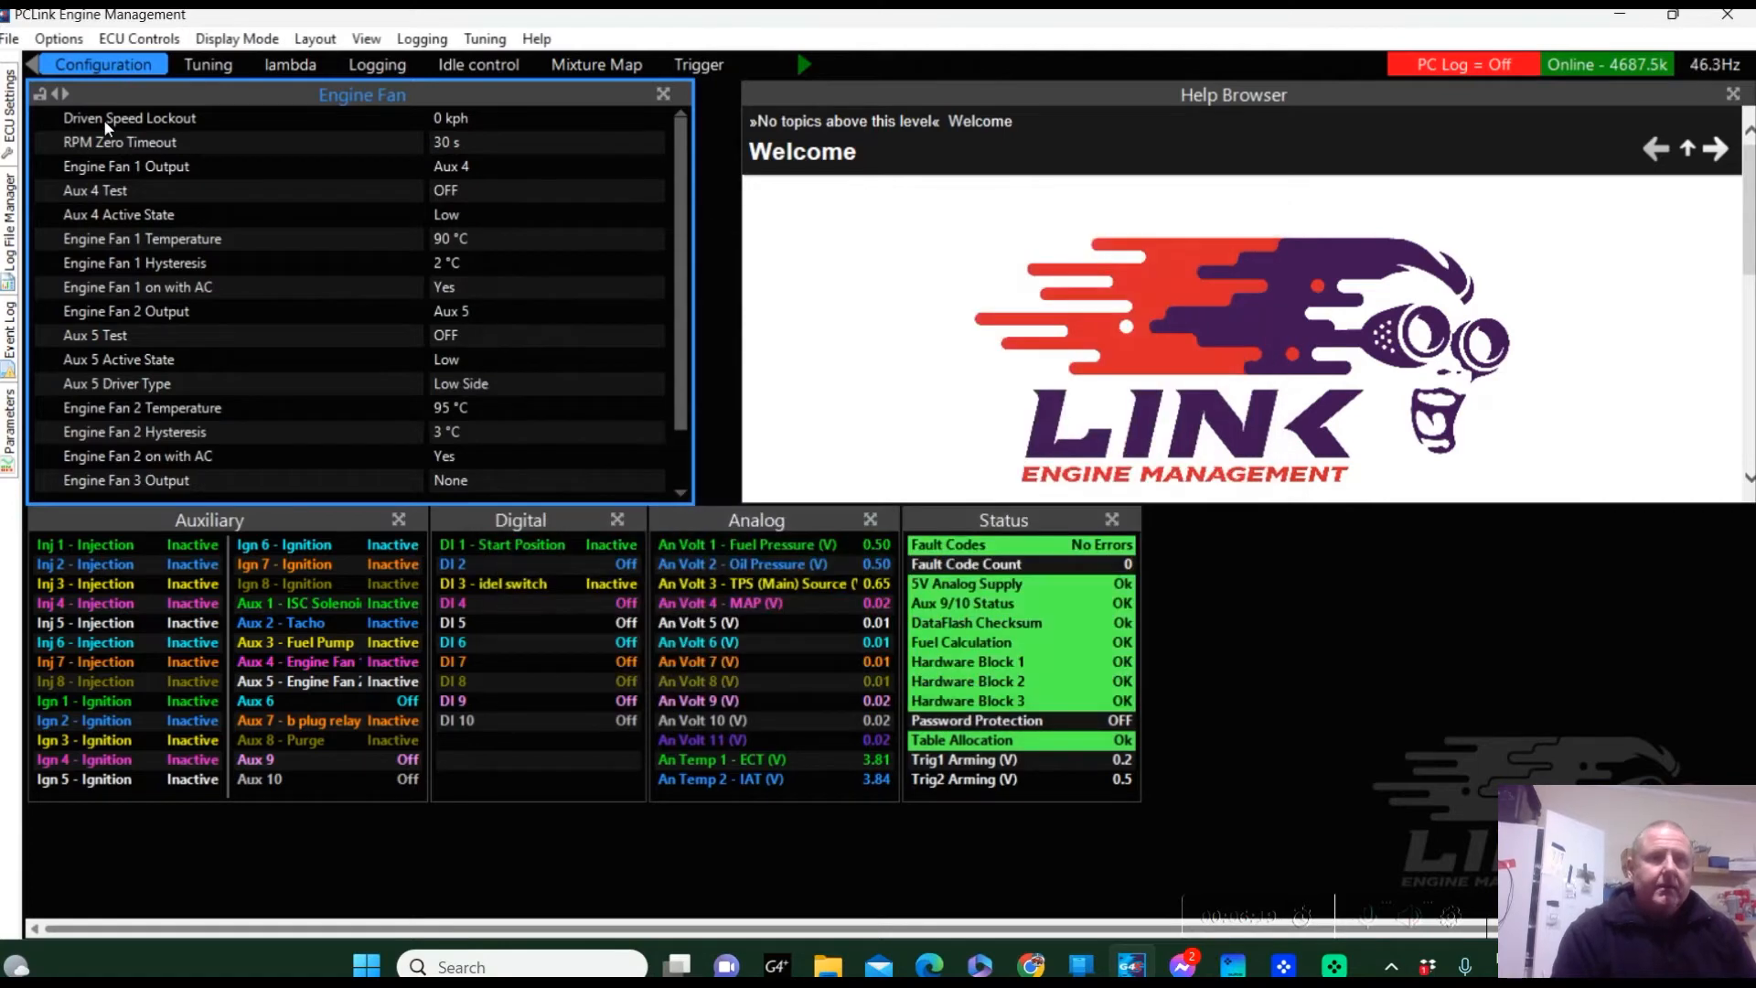
Save the map as "Base file with one lambda fitted.pclx" in the customer's folder inside Tuning Maps > 1uz non VVti
left_click(11, 40)
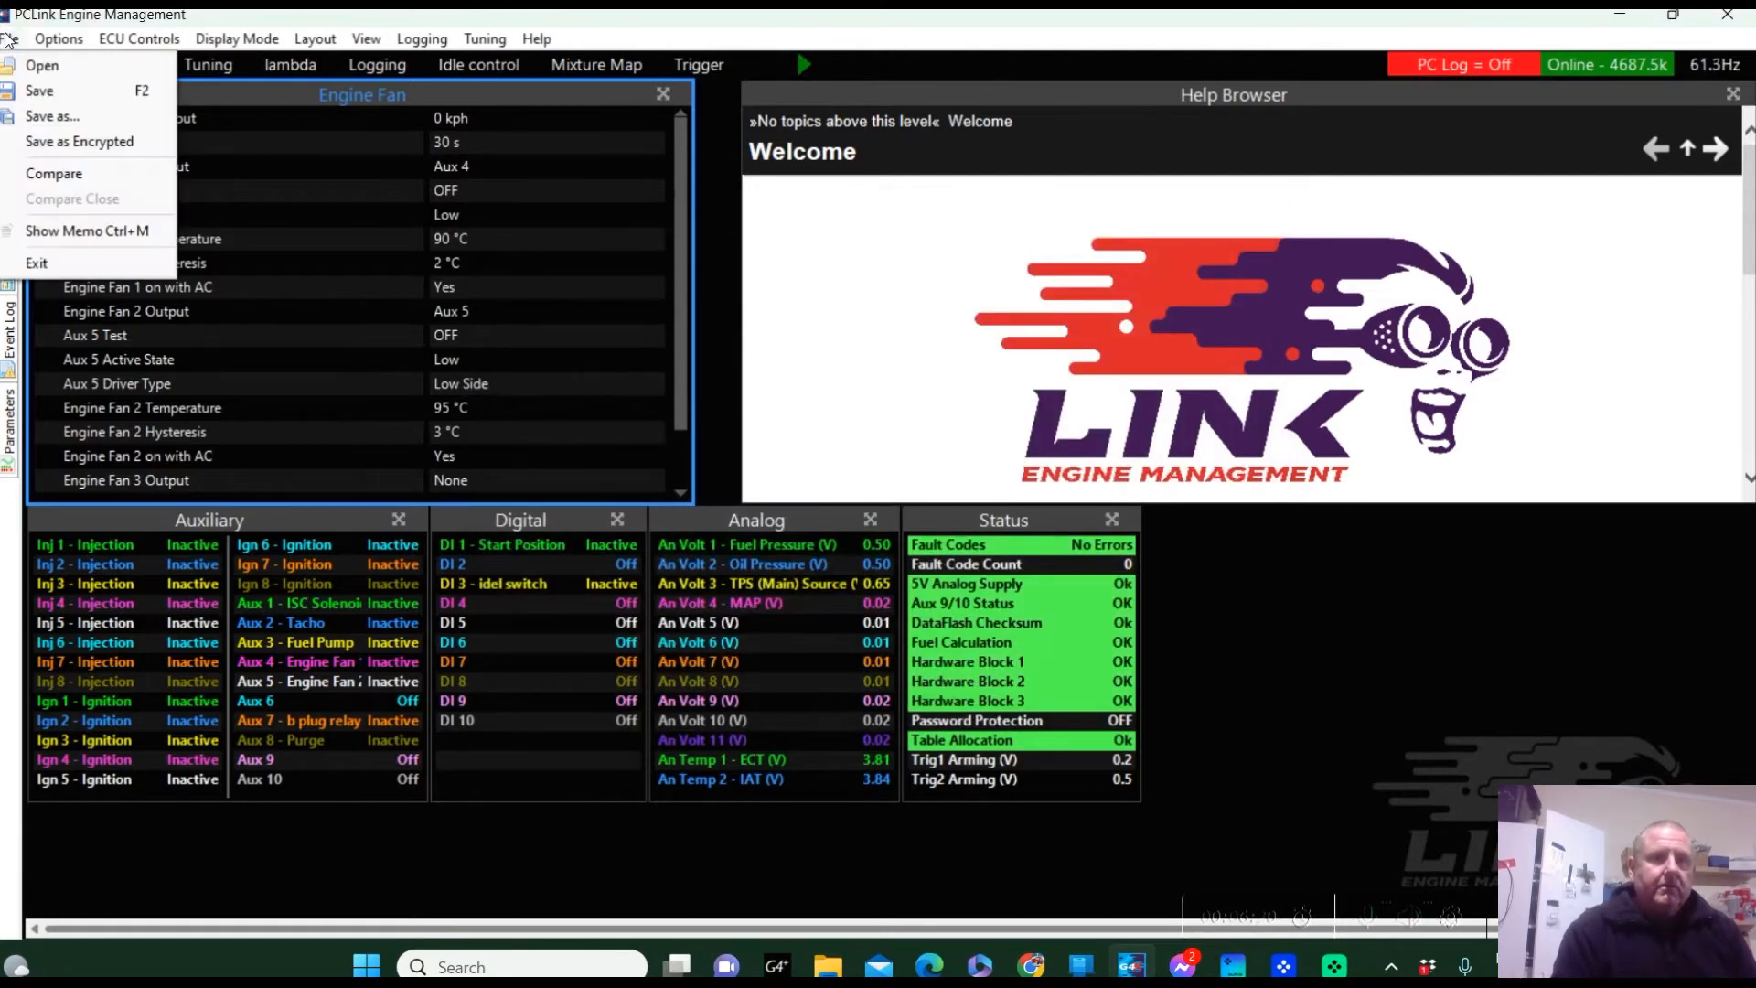
left_click(52, 117)
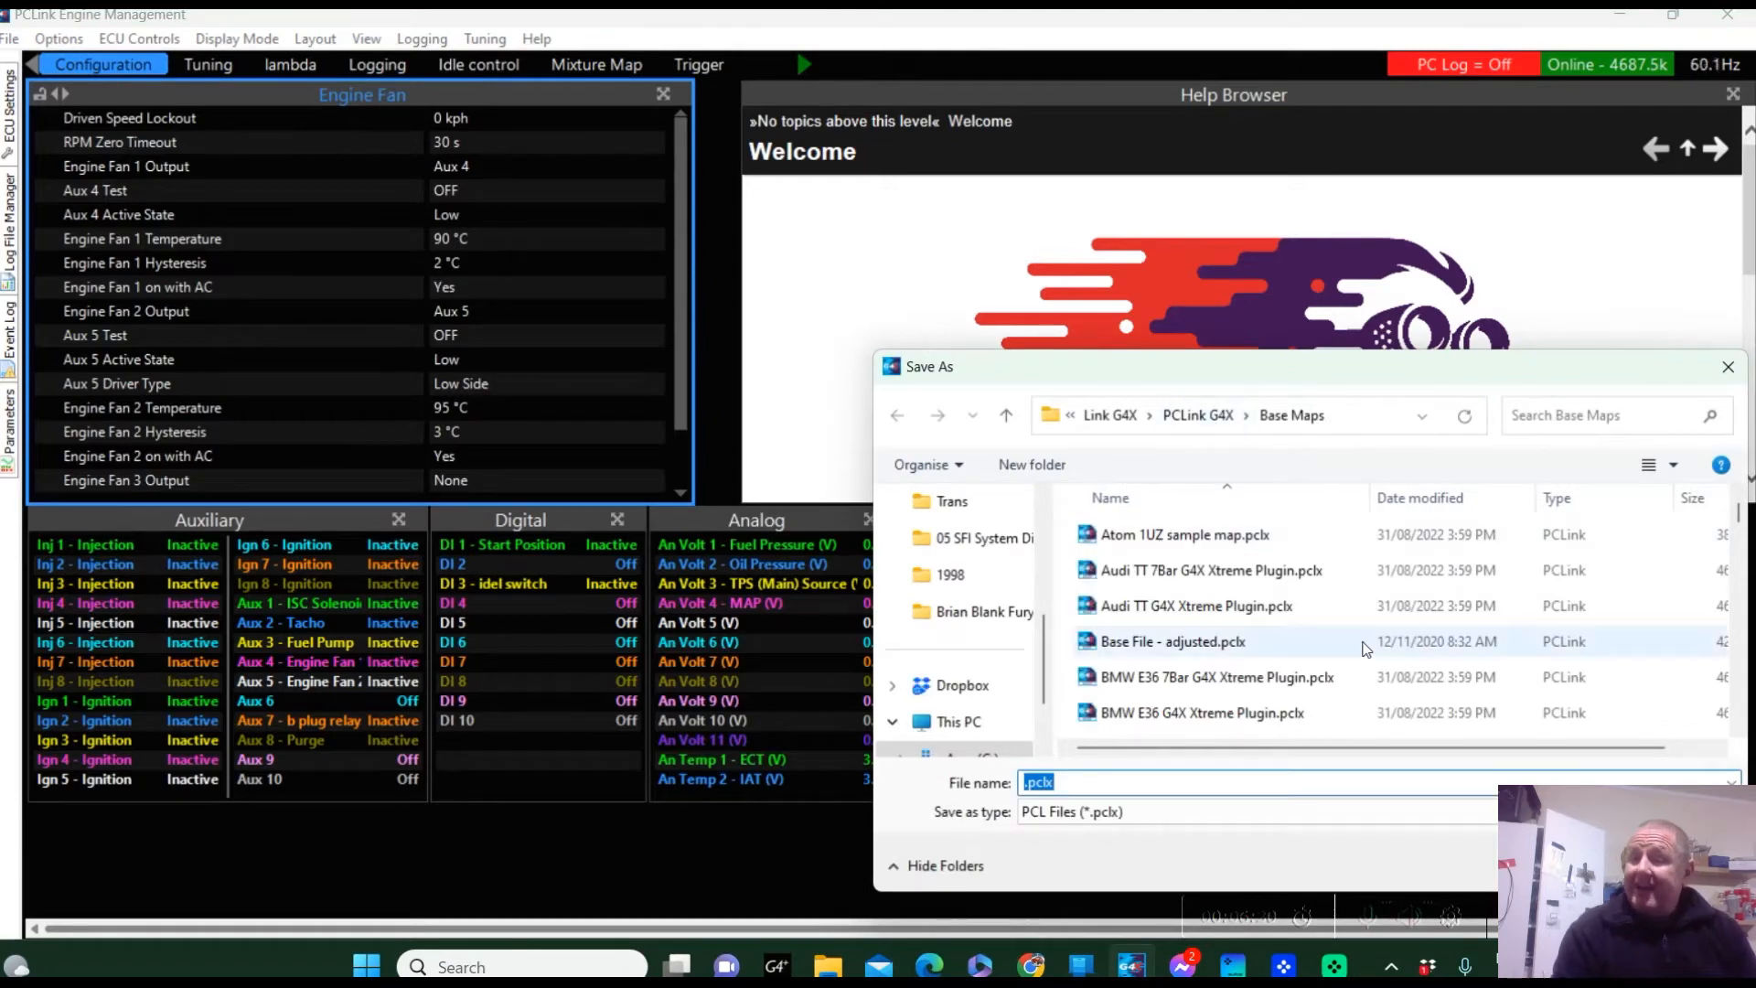
left_click(1197, 417)
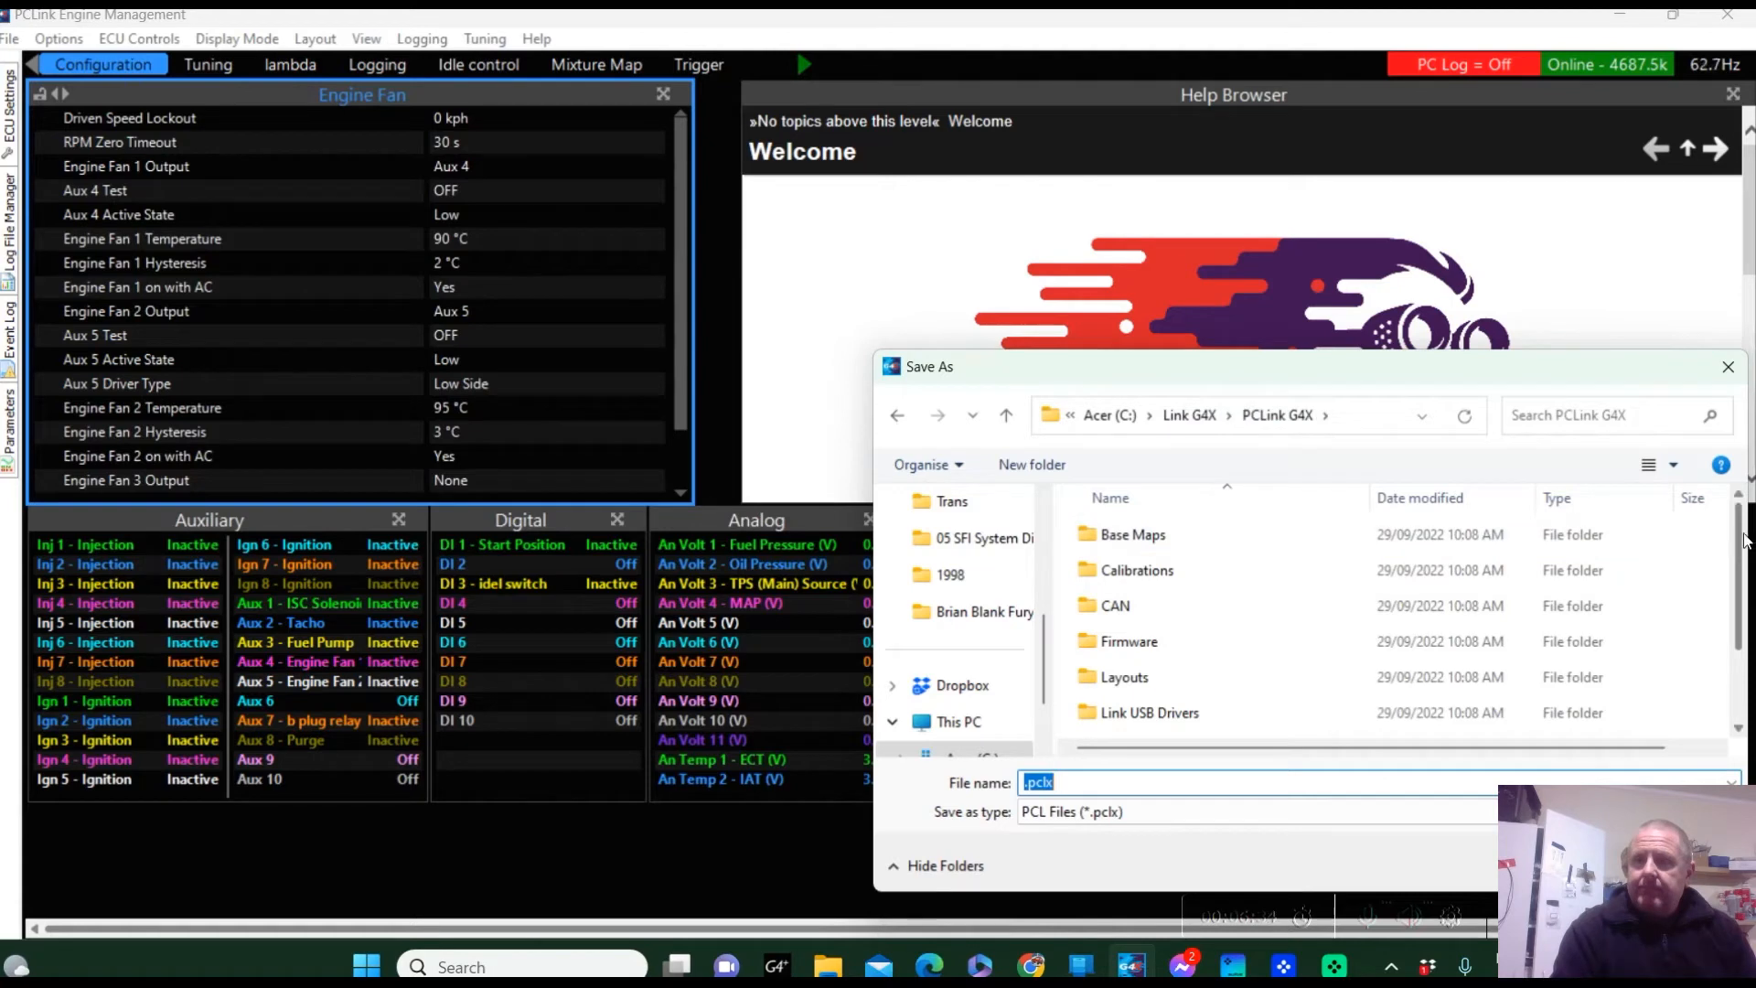
left_click_drag(1743, 544, 1746, 665)
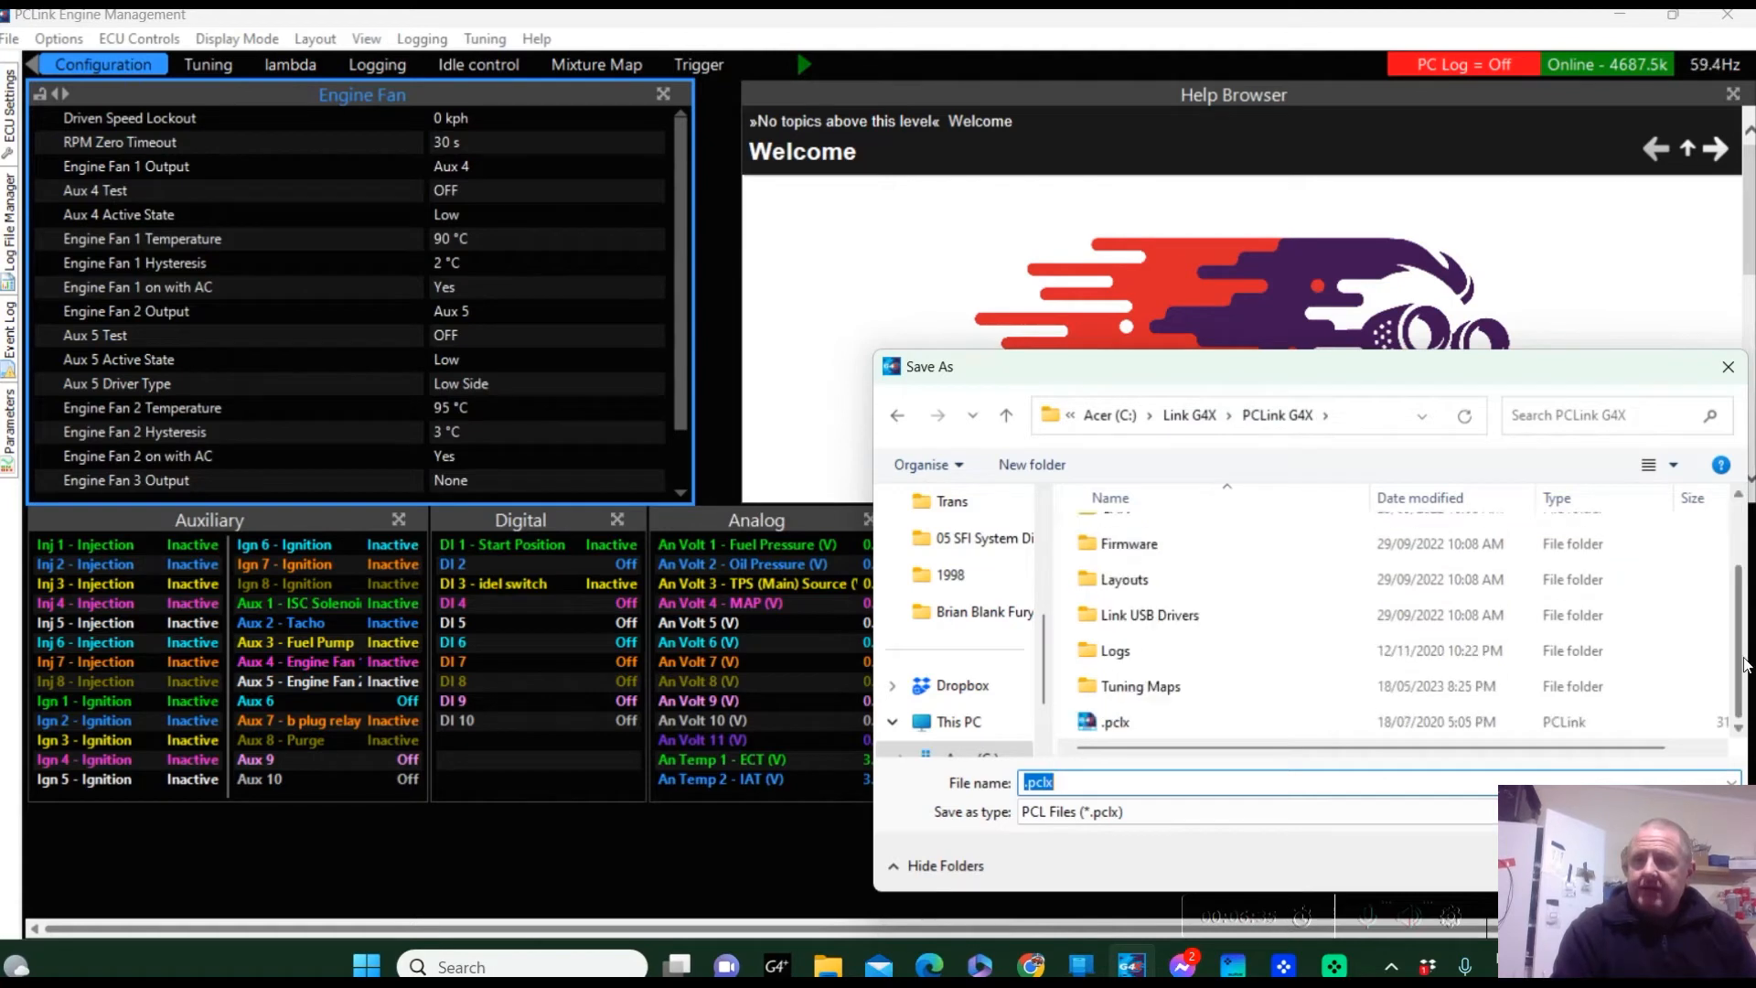
double_click(1233, 691)
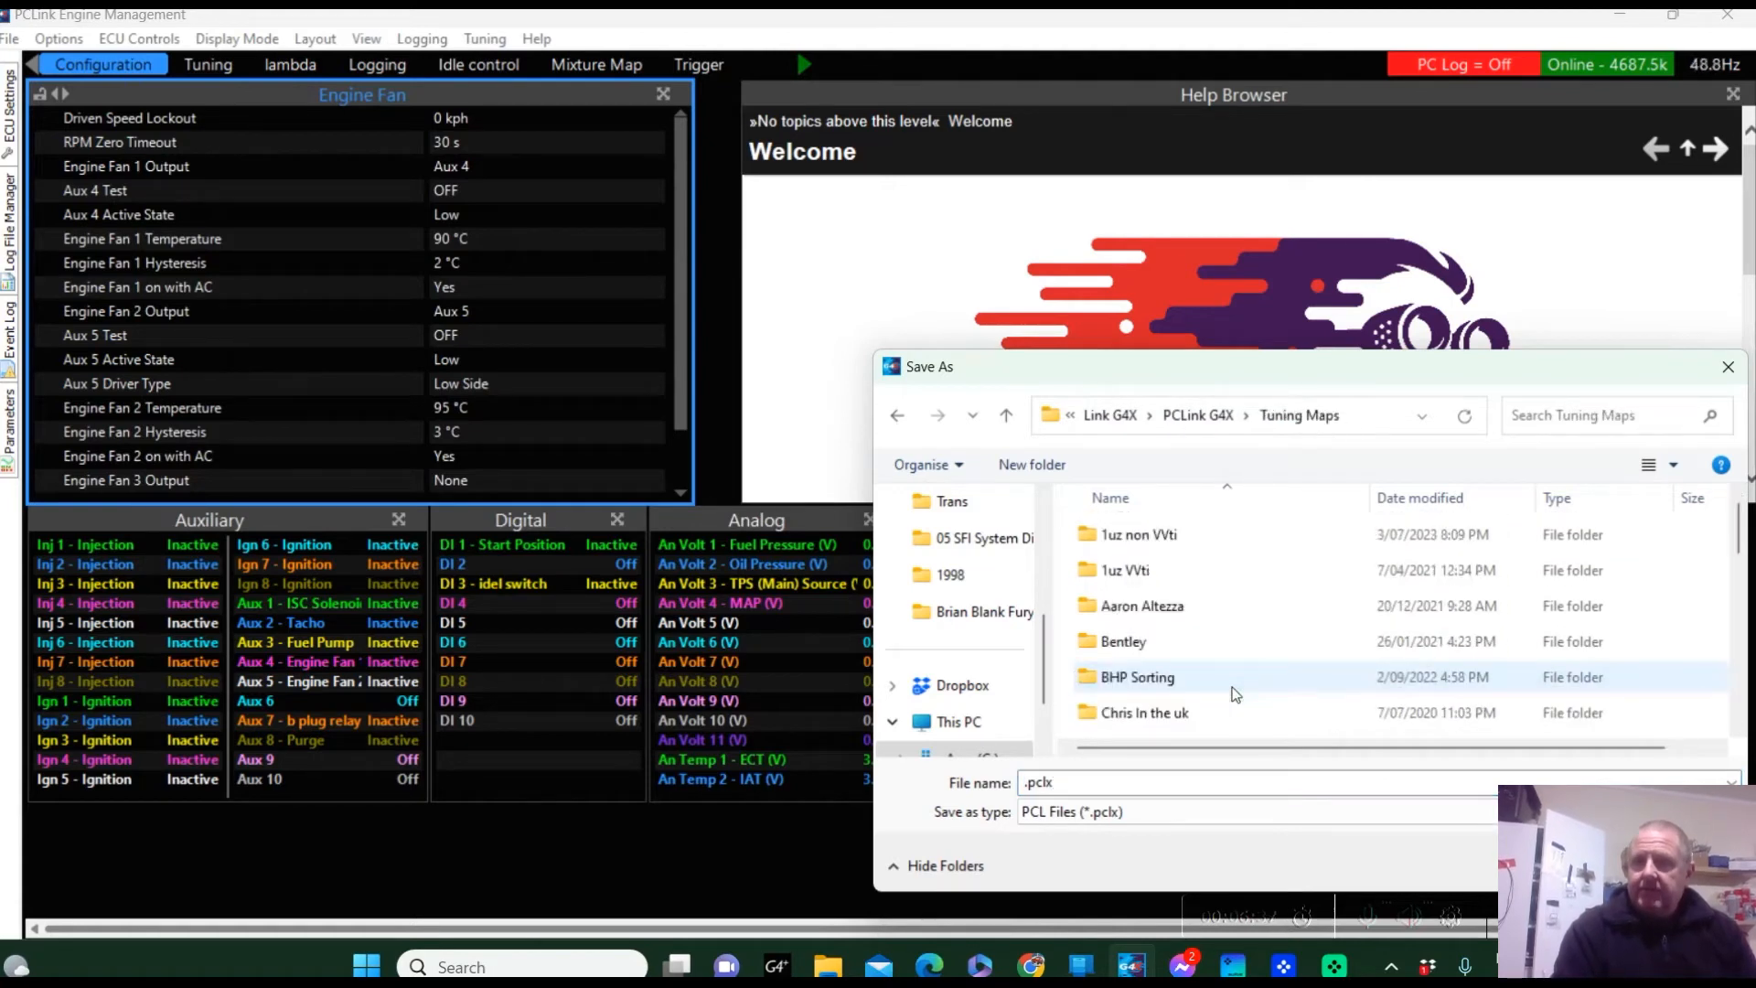
double_click(1116, 543)
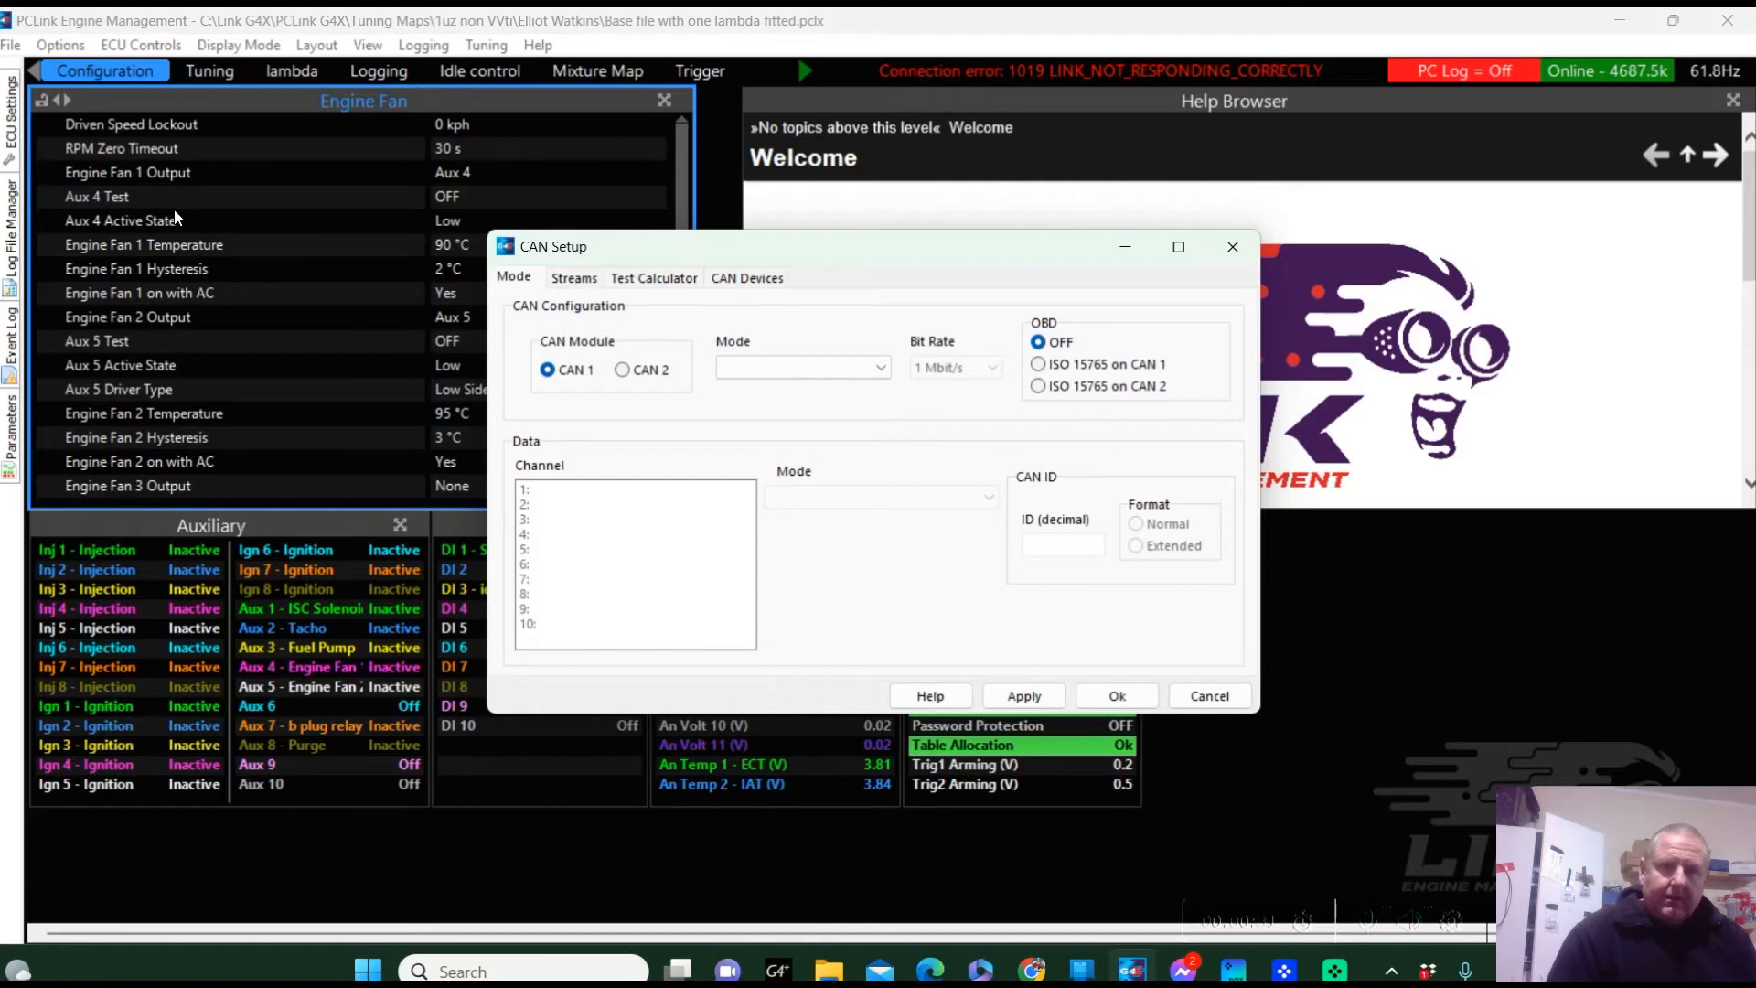
Review the Link CAN-Lambda settings of CAN 2 channels 1 and 2 and apply the CAN configuration
left_click(629, 373)
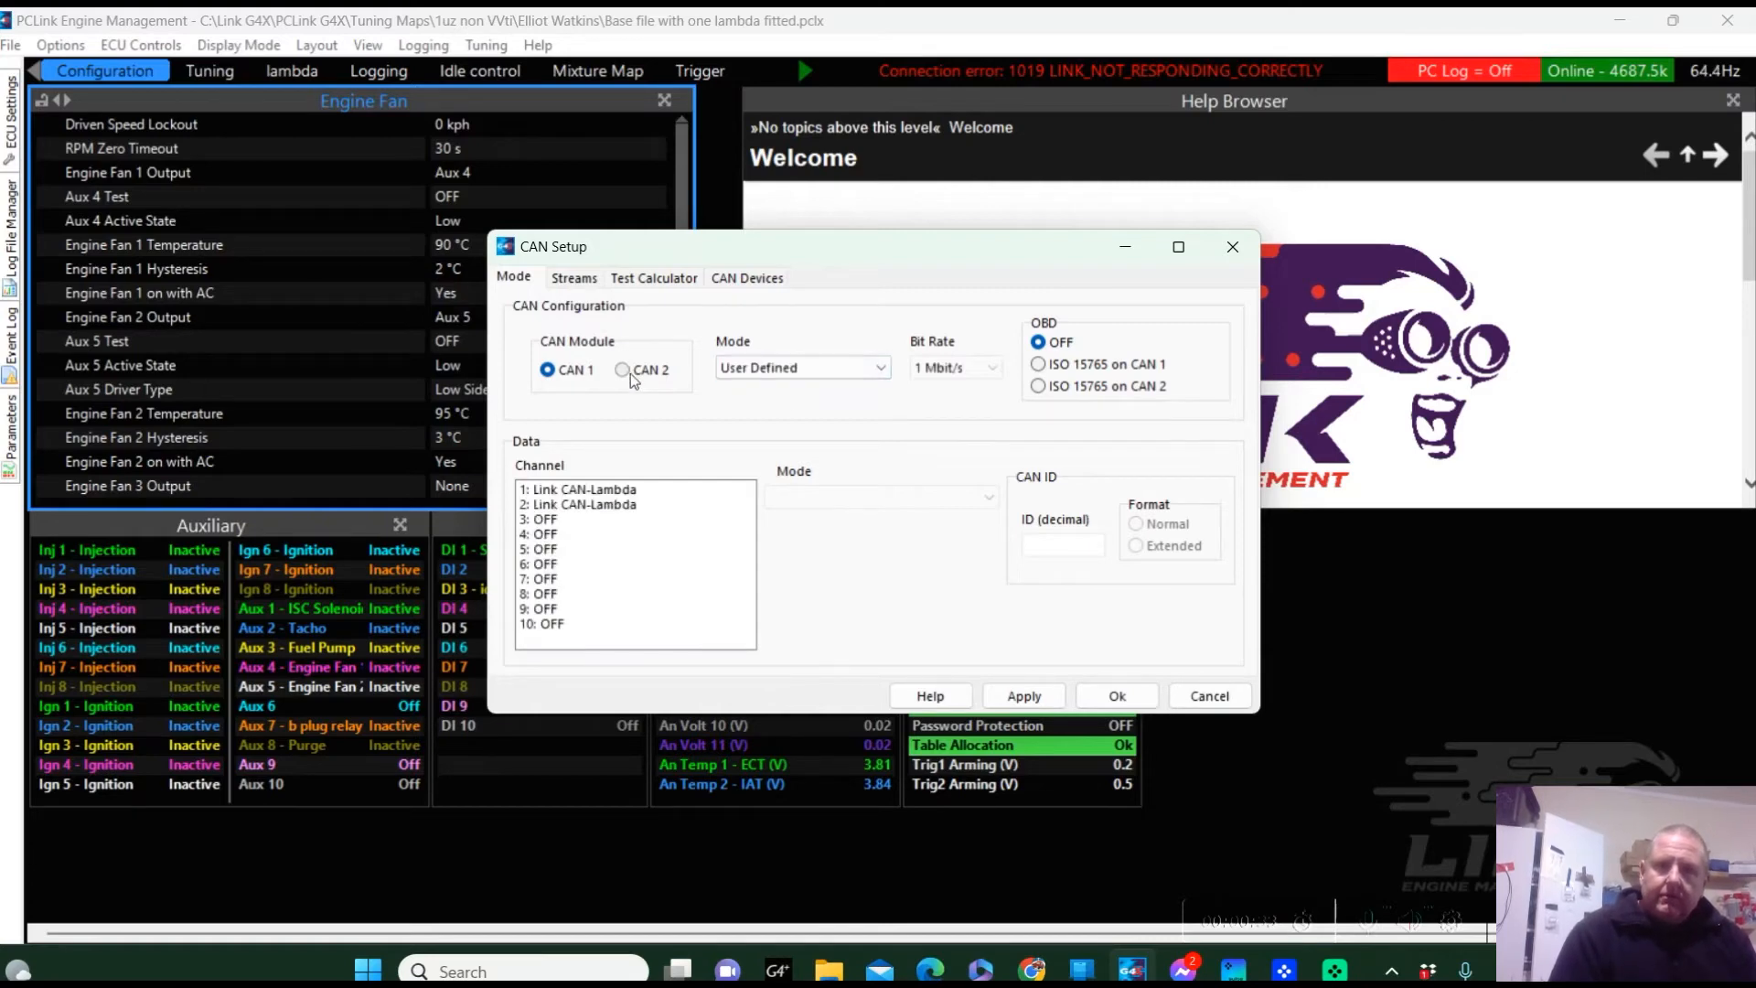
left_click(599, 494)
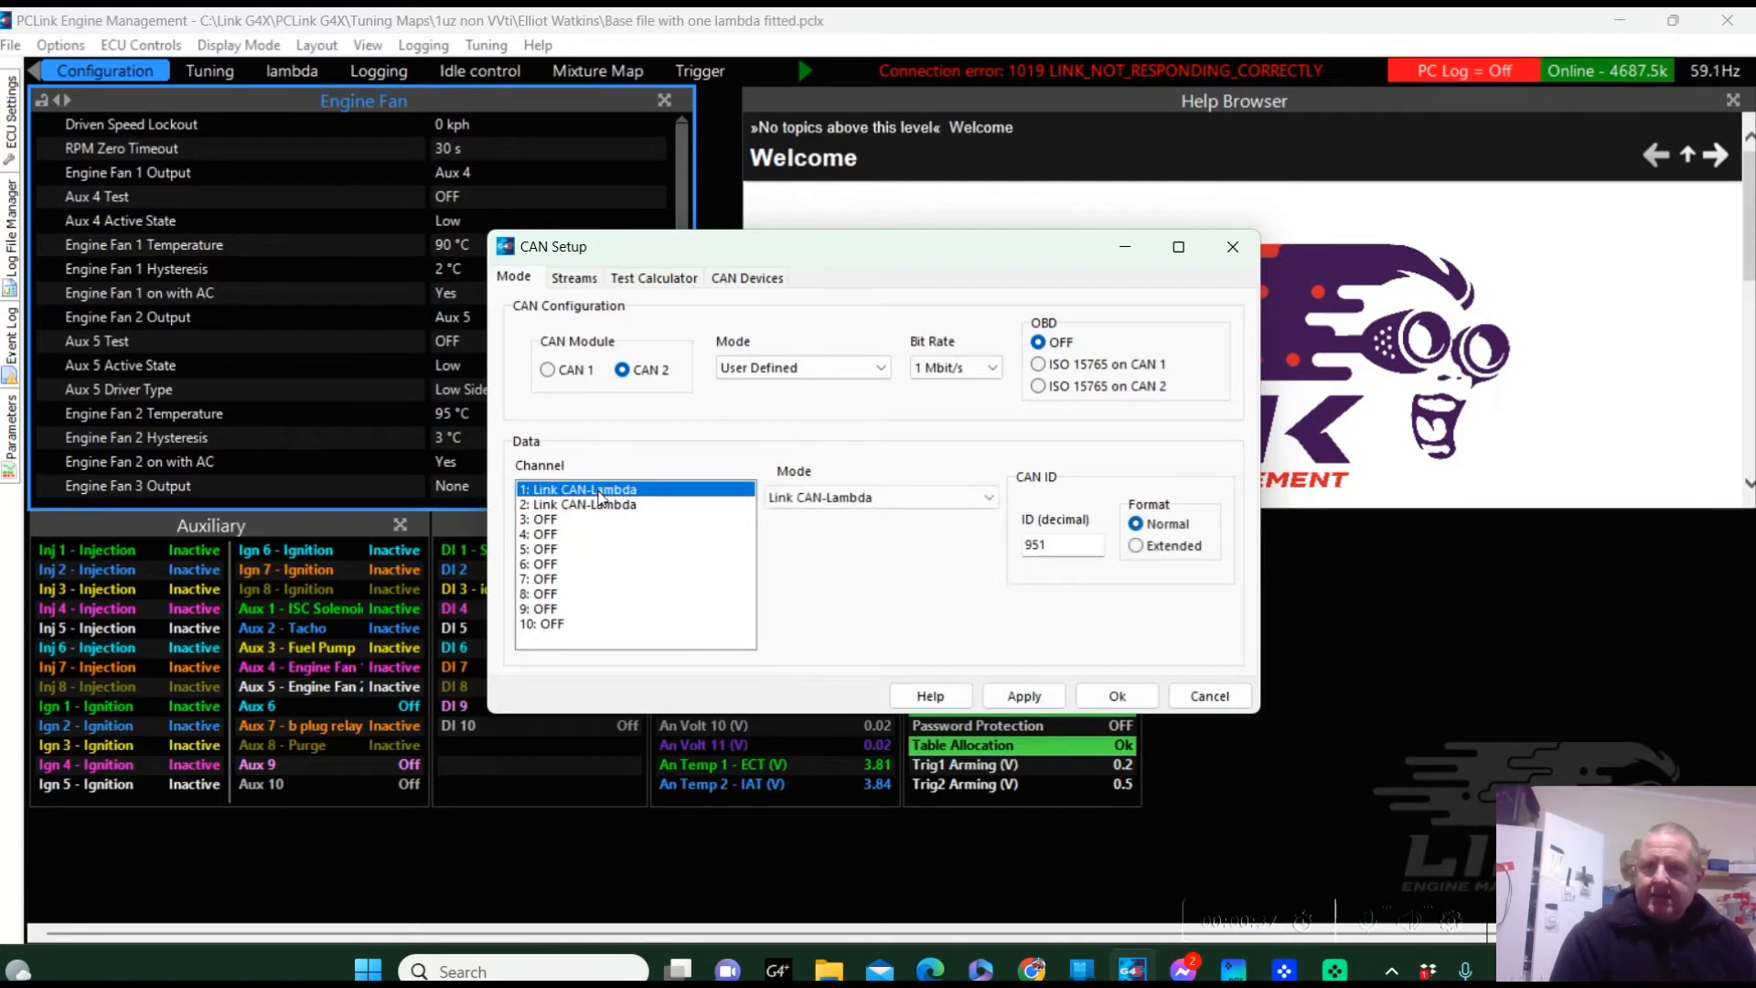
left_click(602, 505)
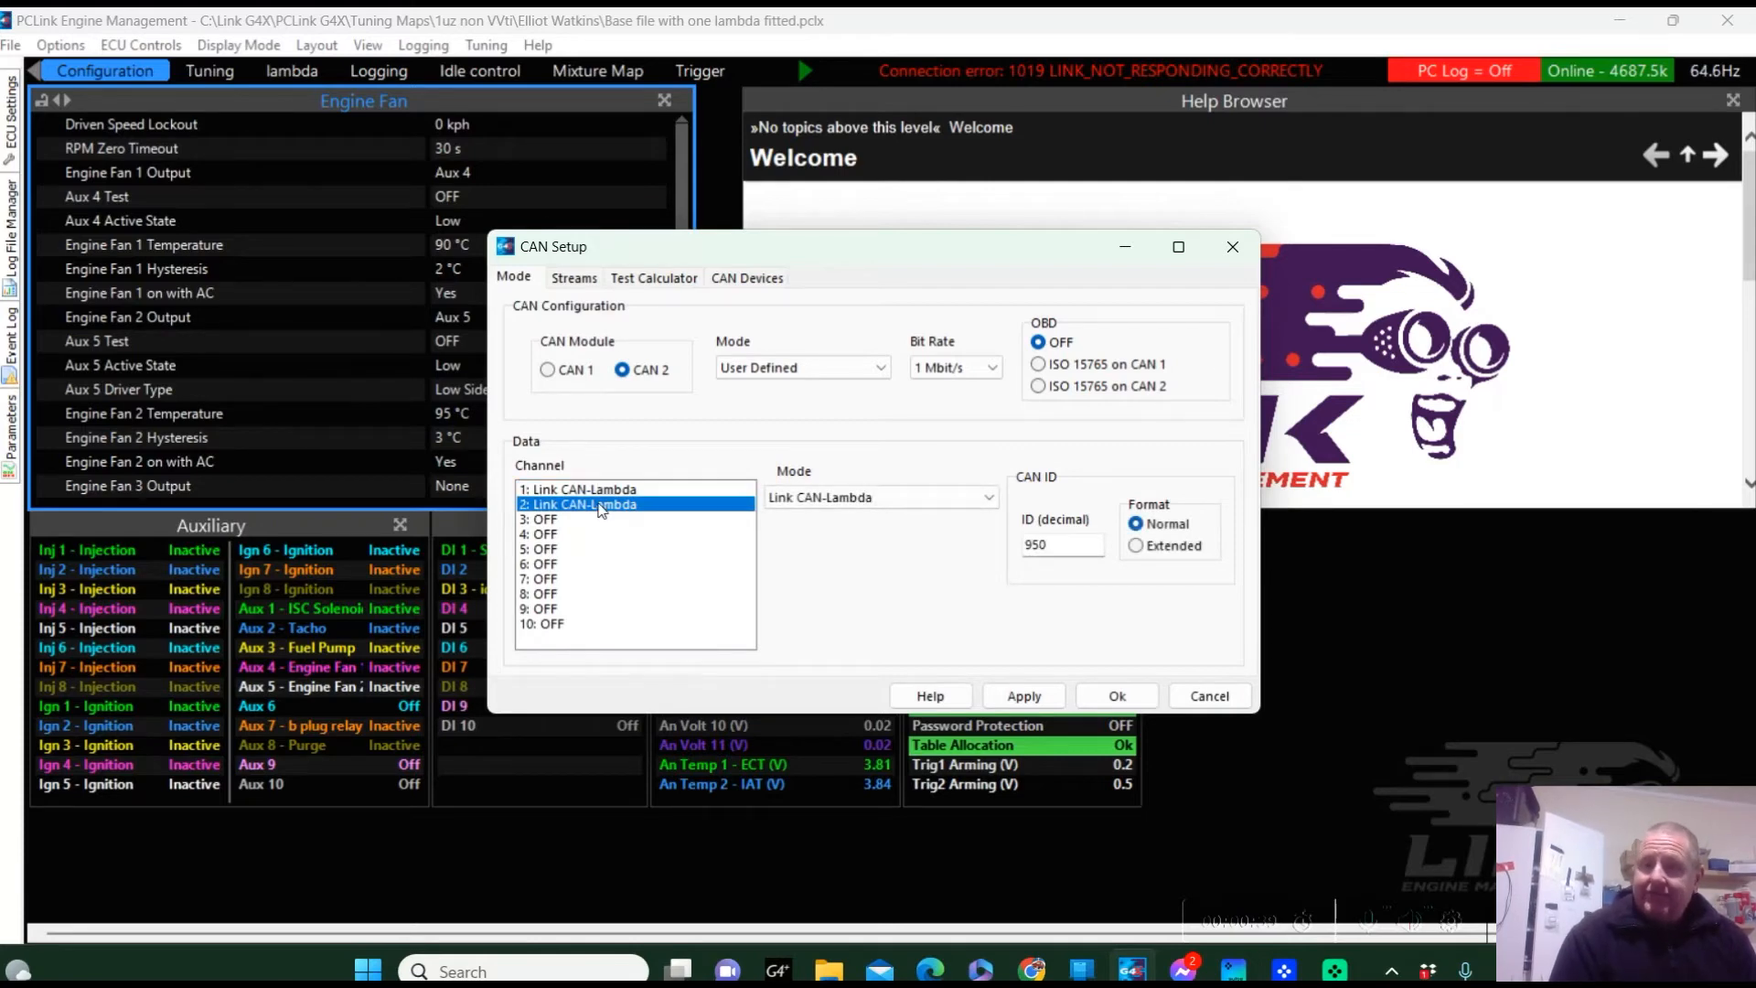
left_click(1024, 697)
Search for CAN devices on CAN module 2, and accept and close the CAN setup
left_click(742, 279)
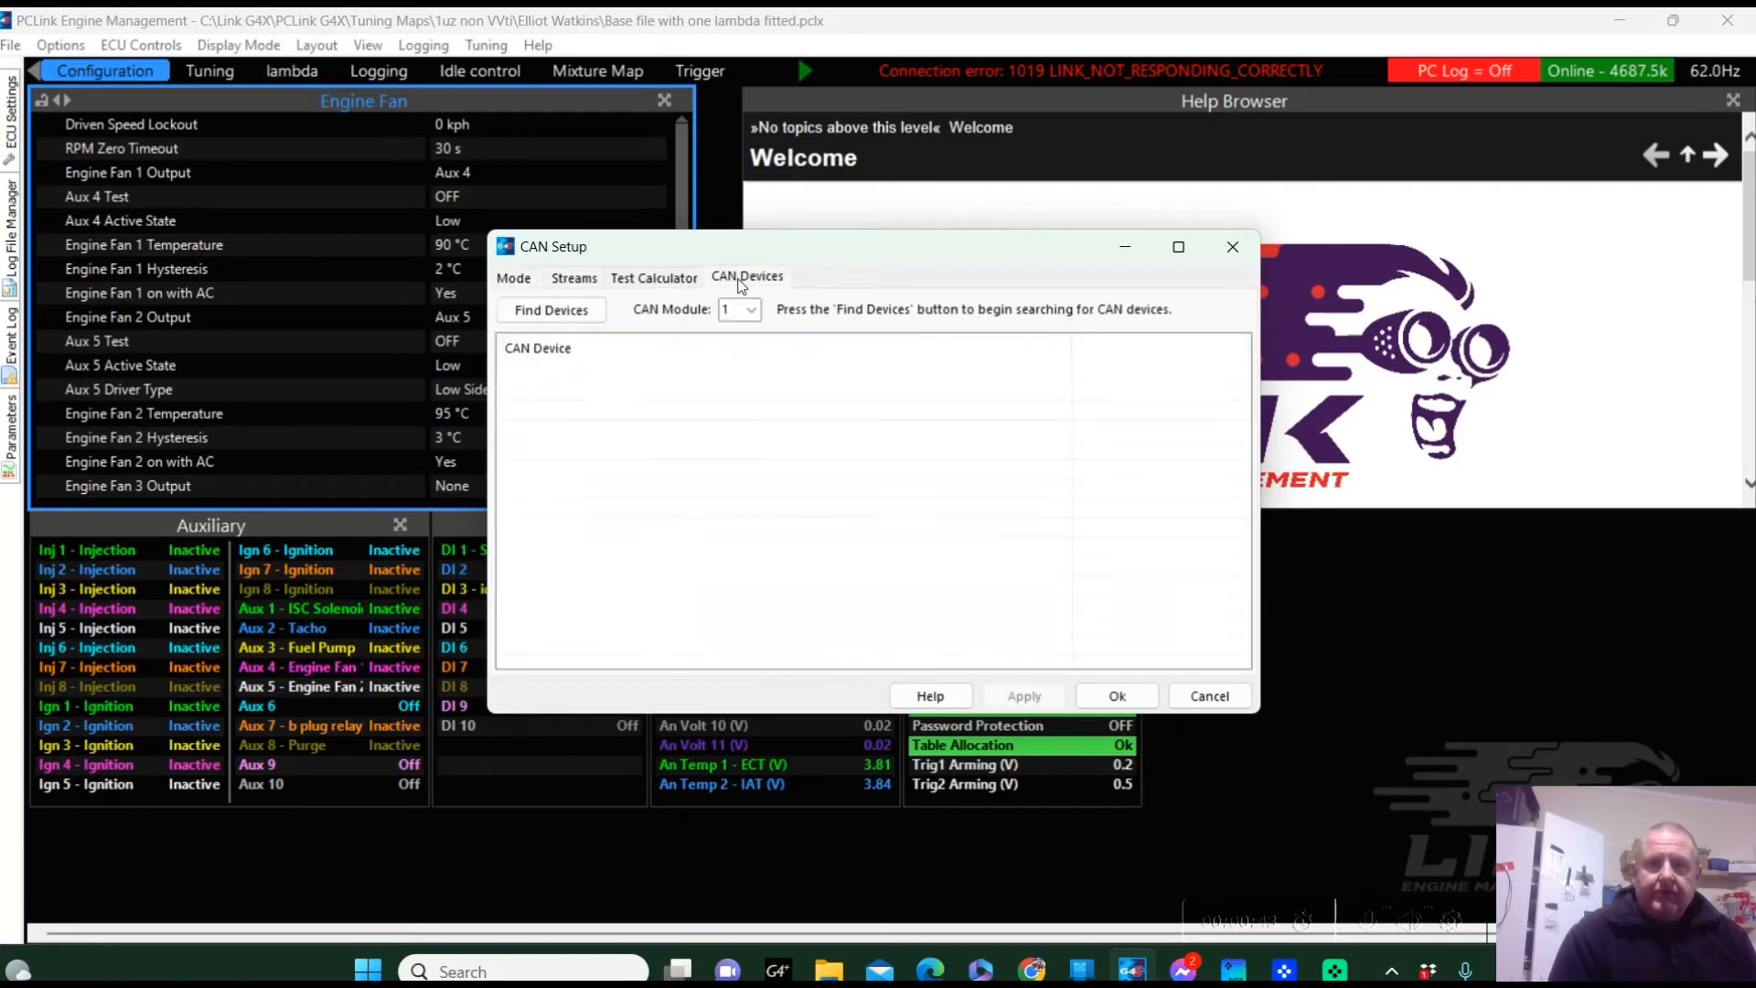
left_click(751, 311)
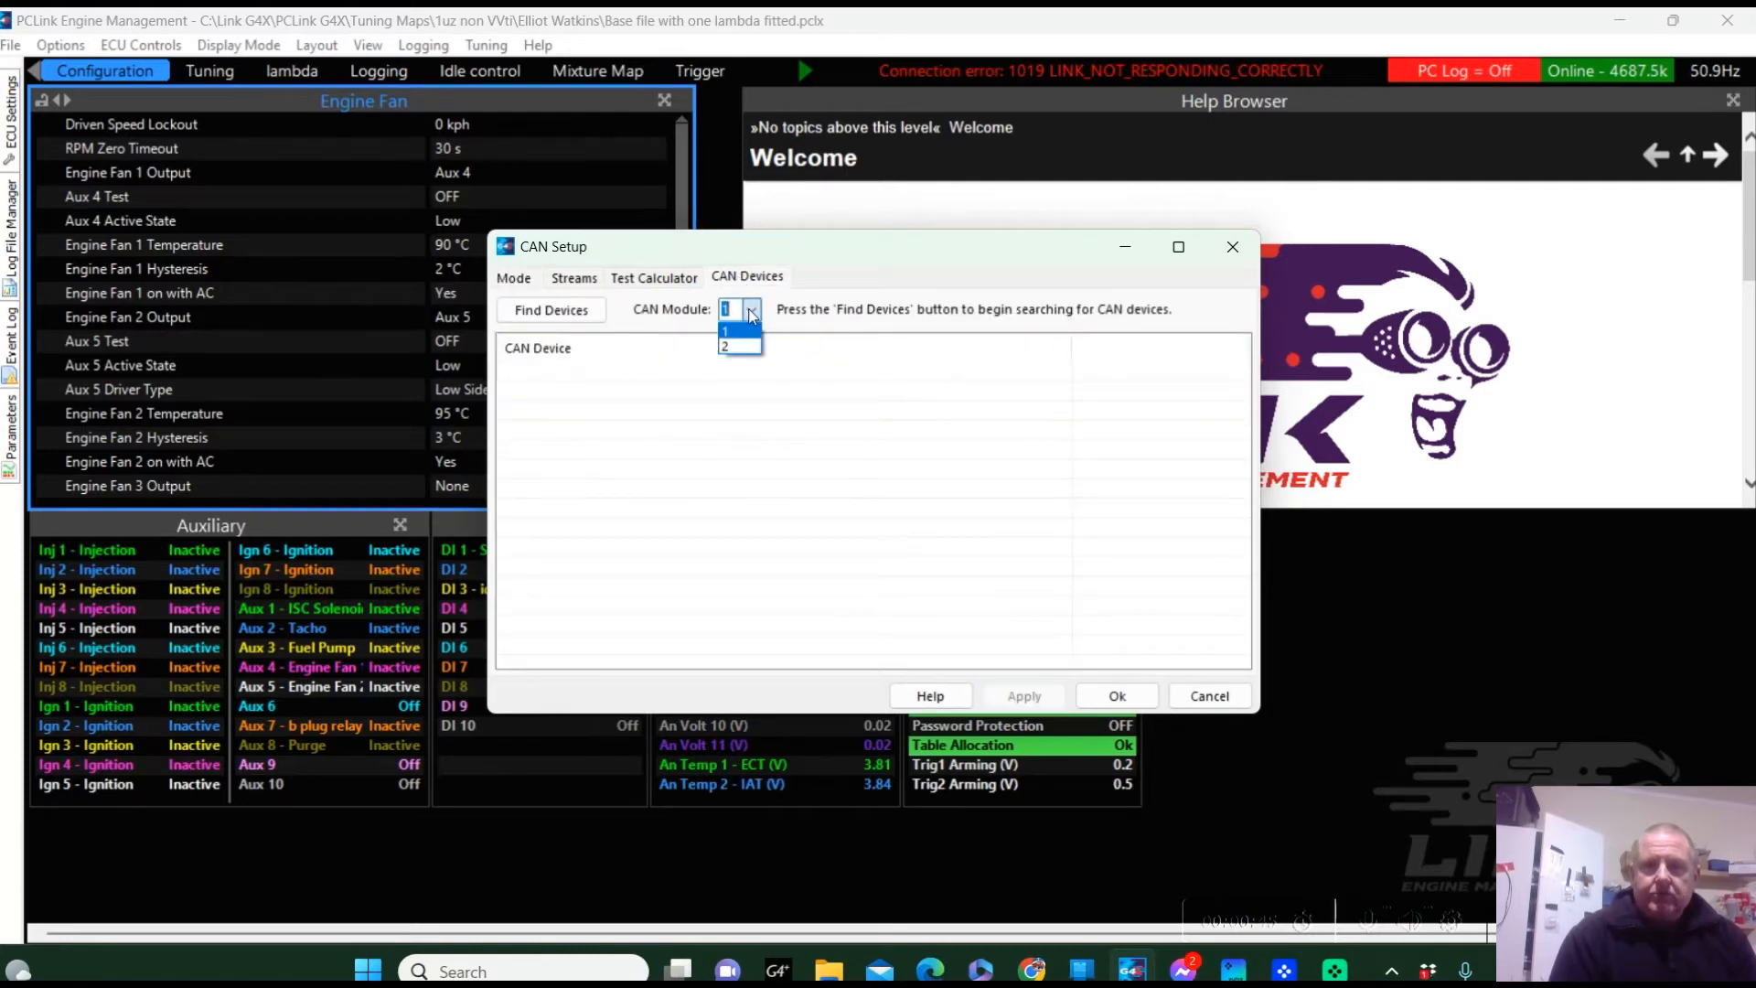
left_click(745, 347)
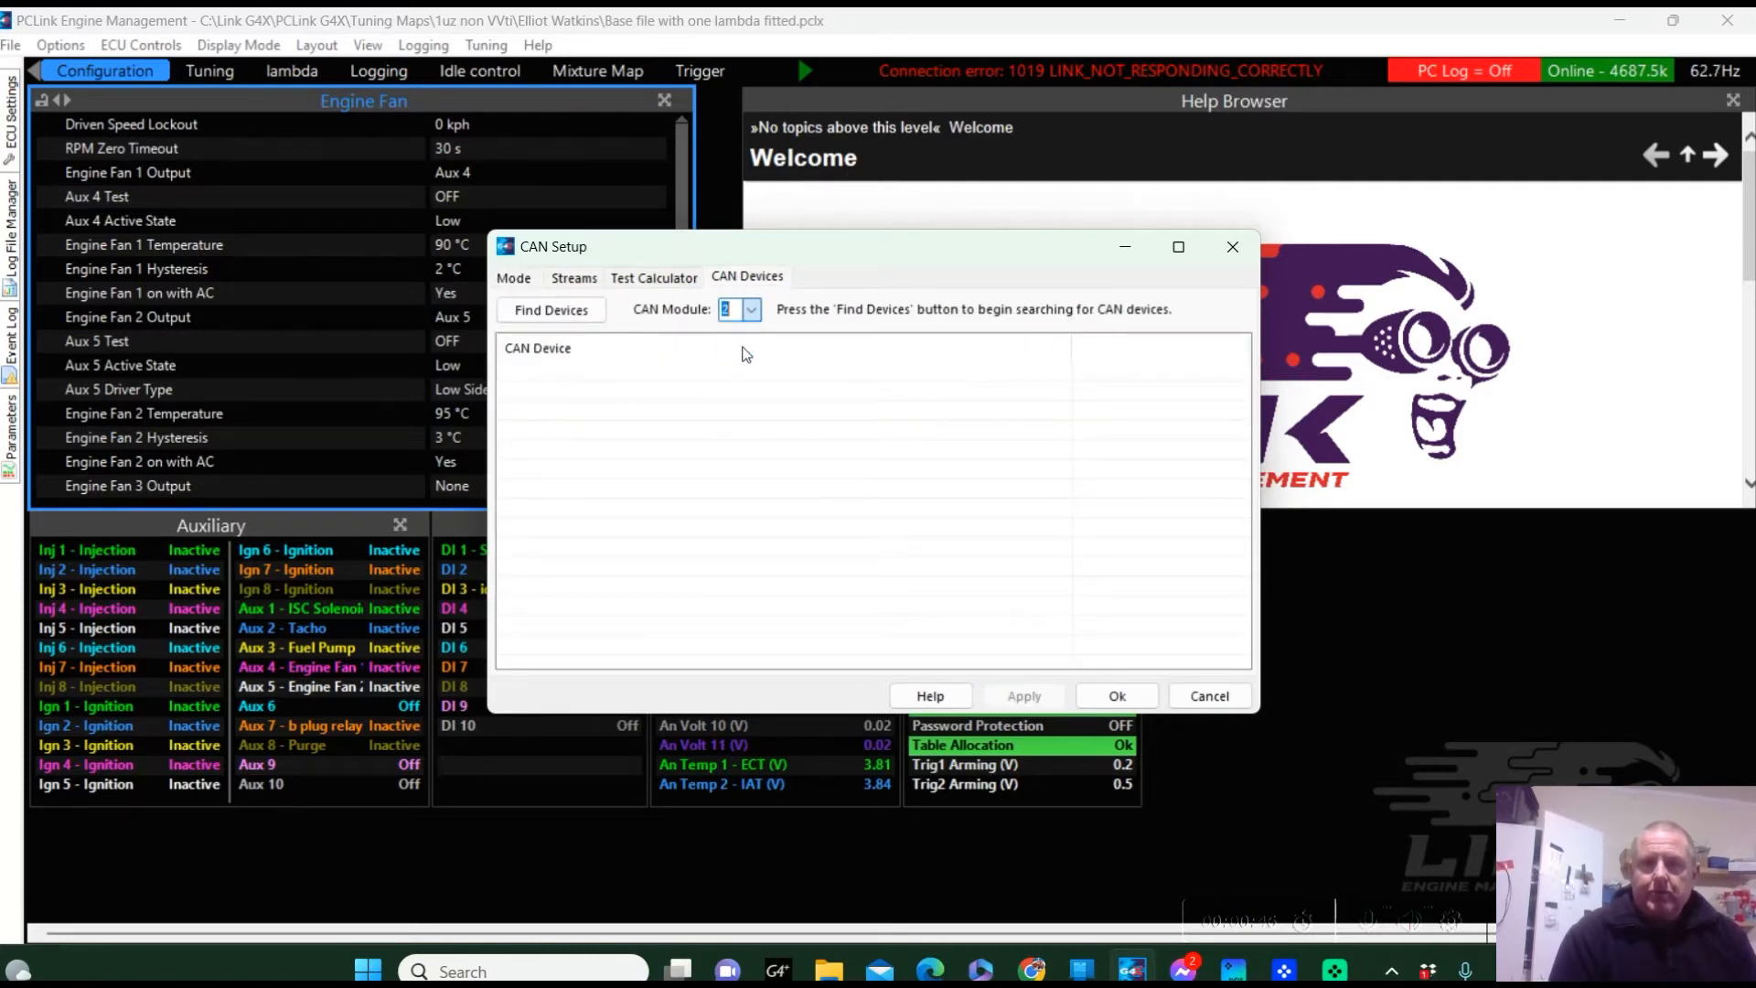
left_click(582, 312)
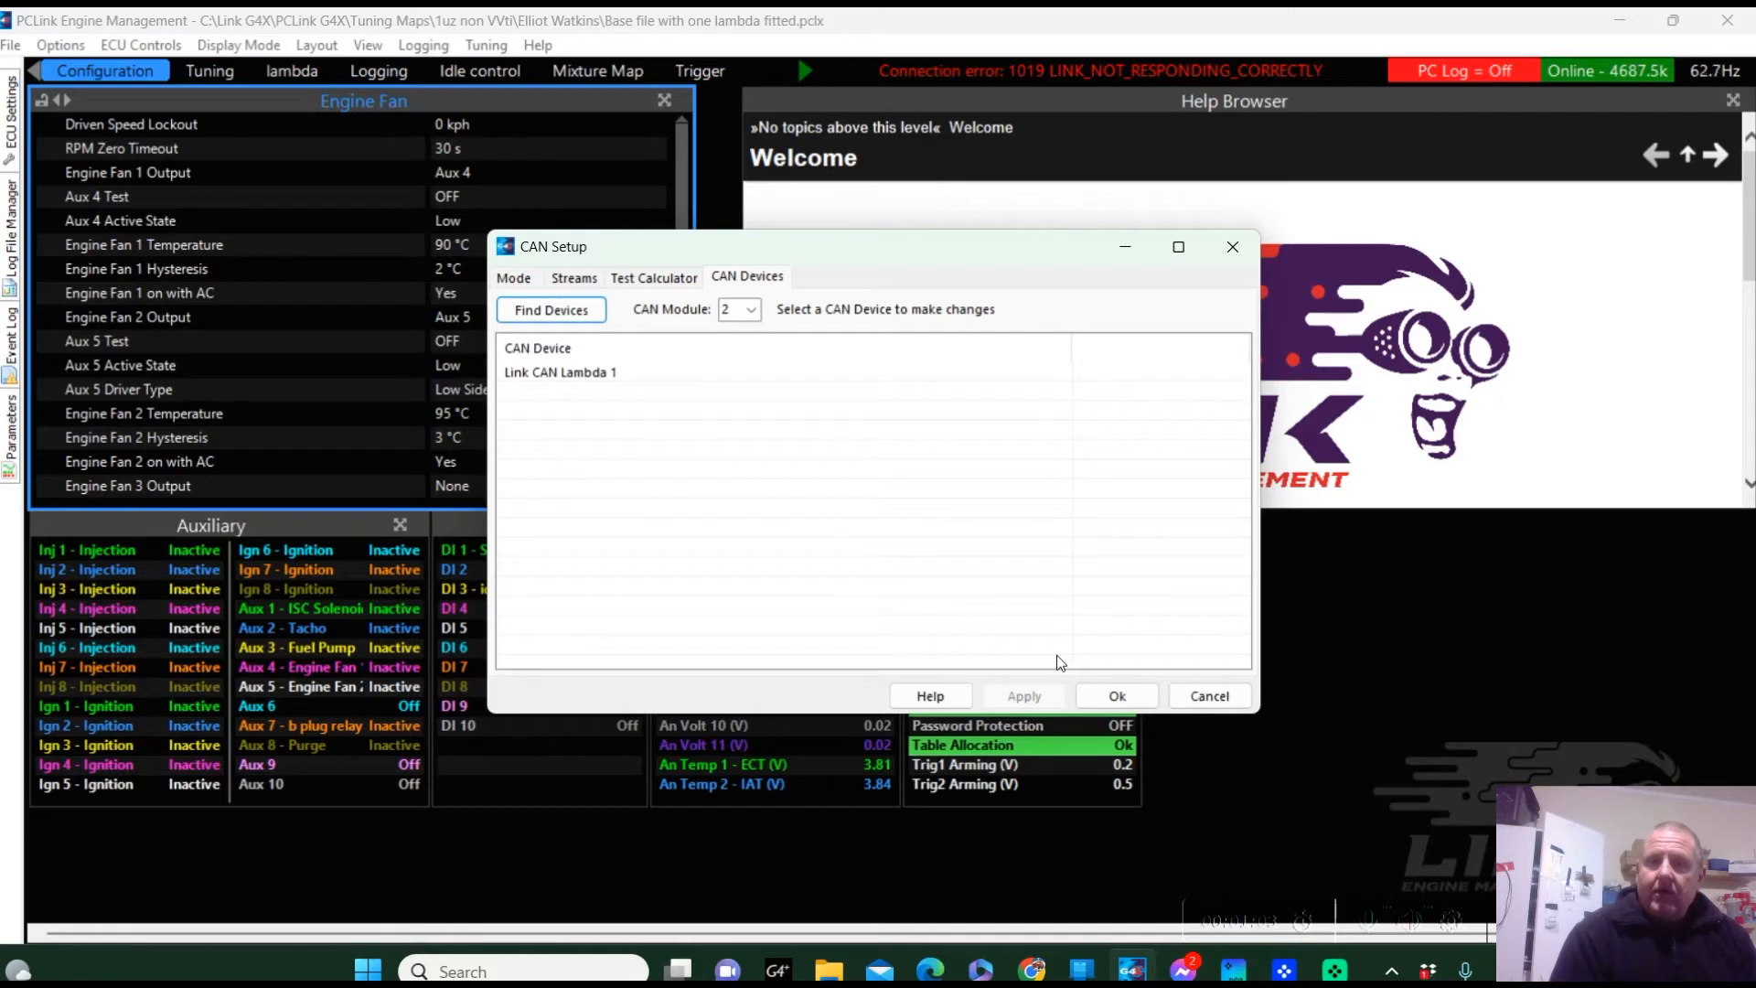
left_click(1118, 696)
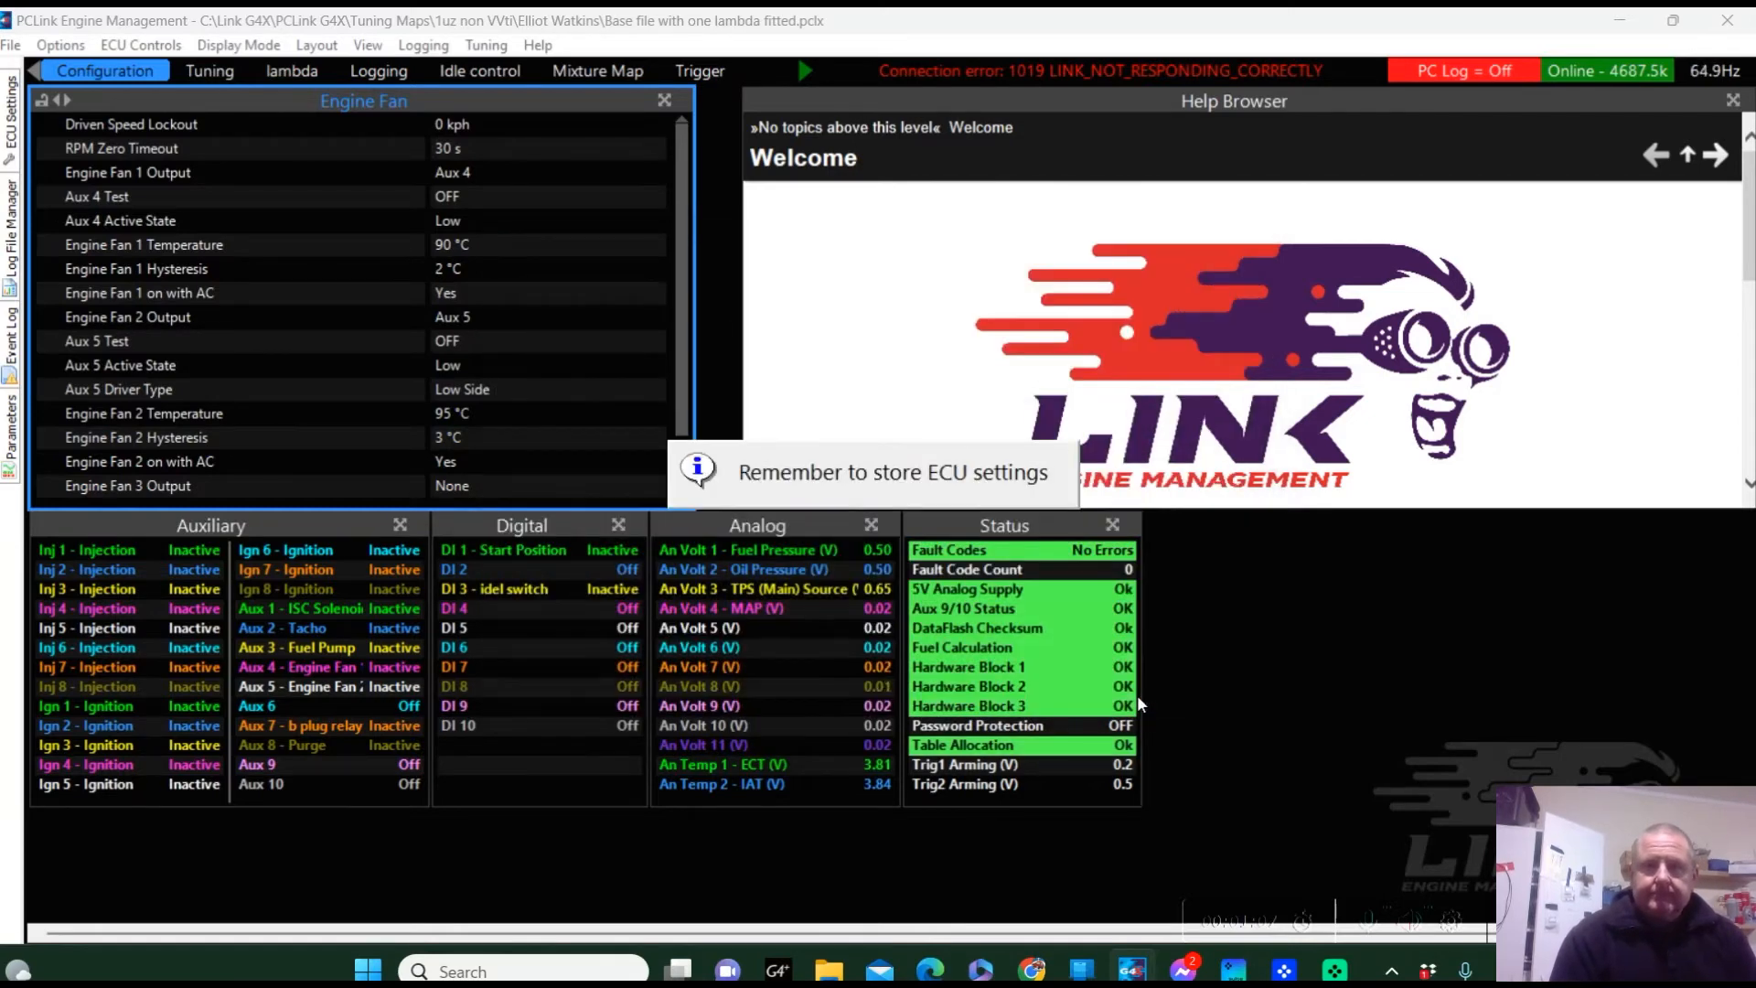
Open the runtime values and examine the fuel page, including the lambda readings and closed loop lambda status
left_click(490, 45)
left_click(516, 69)
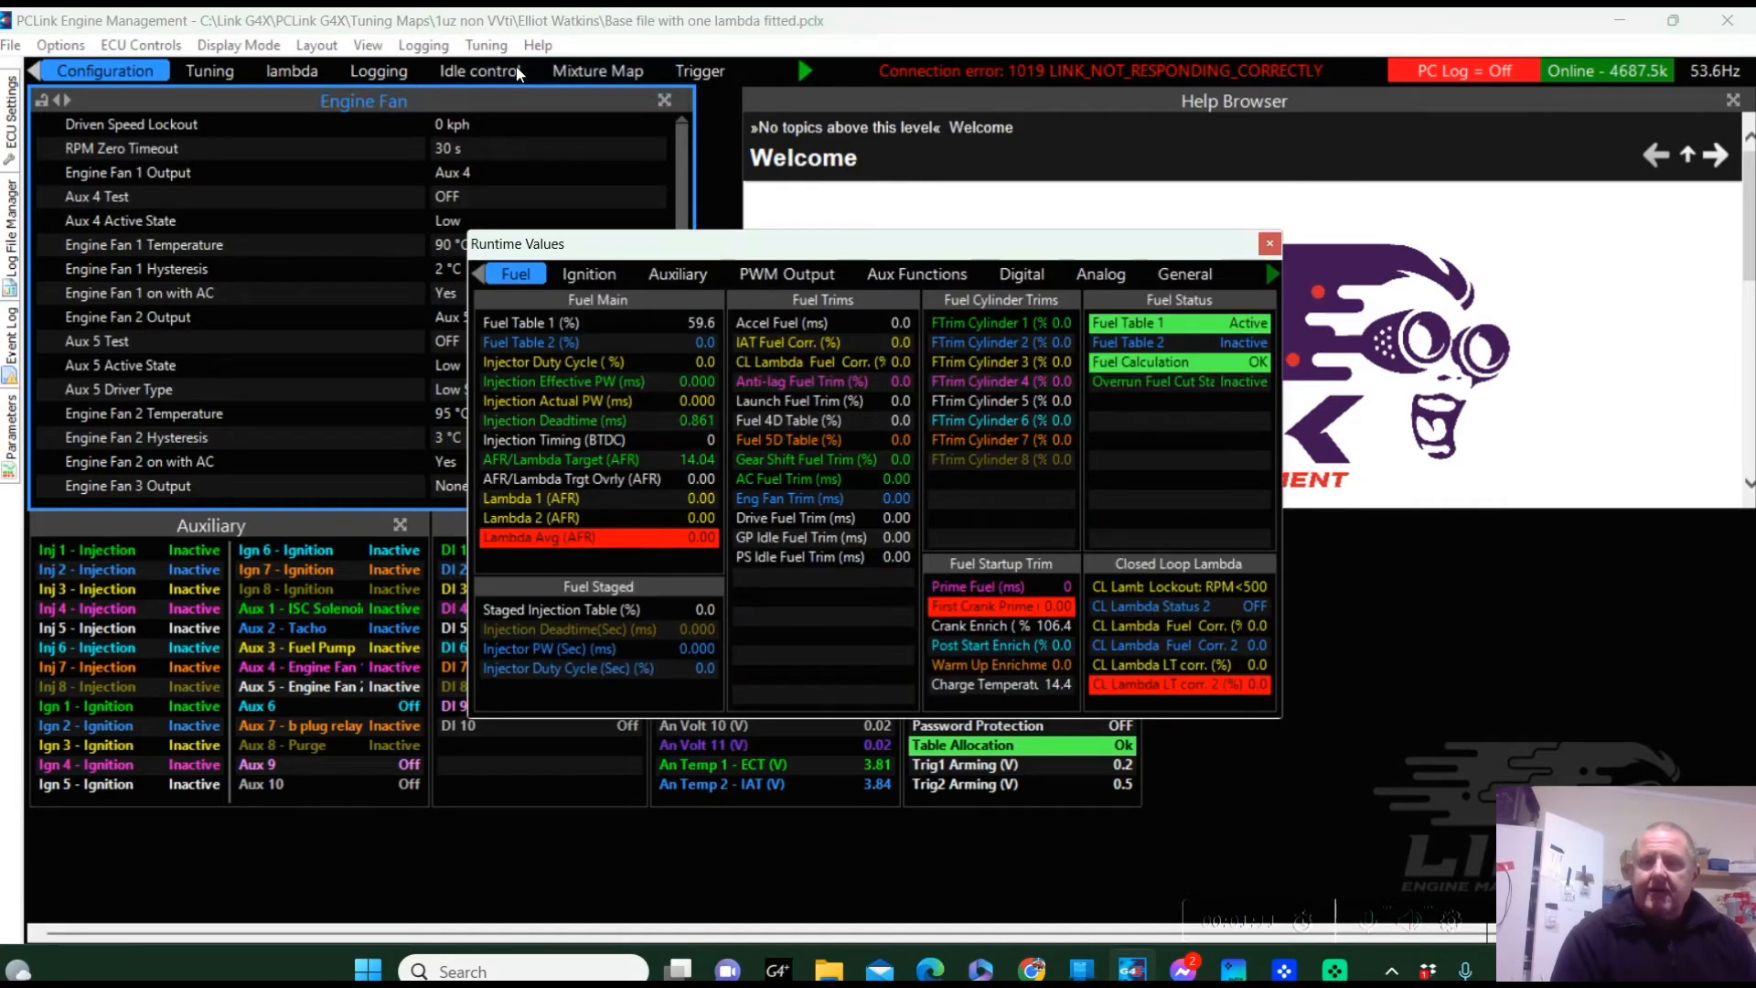
left_click(1271, 274)
left_click(1272, 275)
left_click(1272, 275)
left_click(1273, 276)
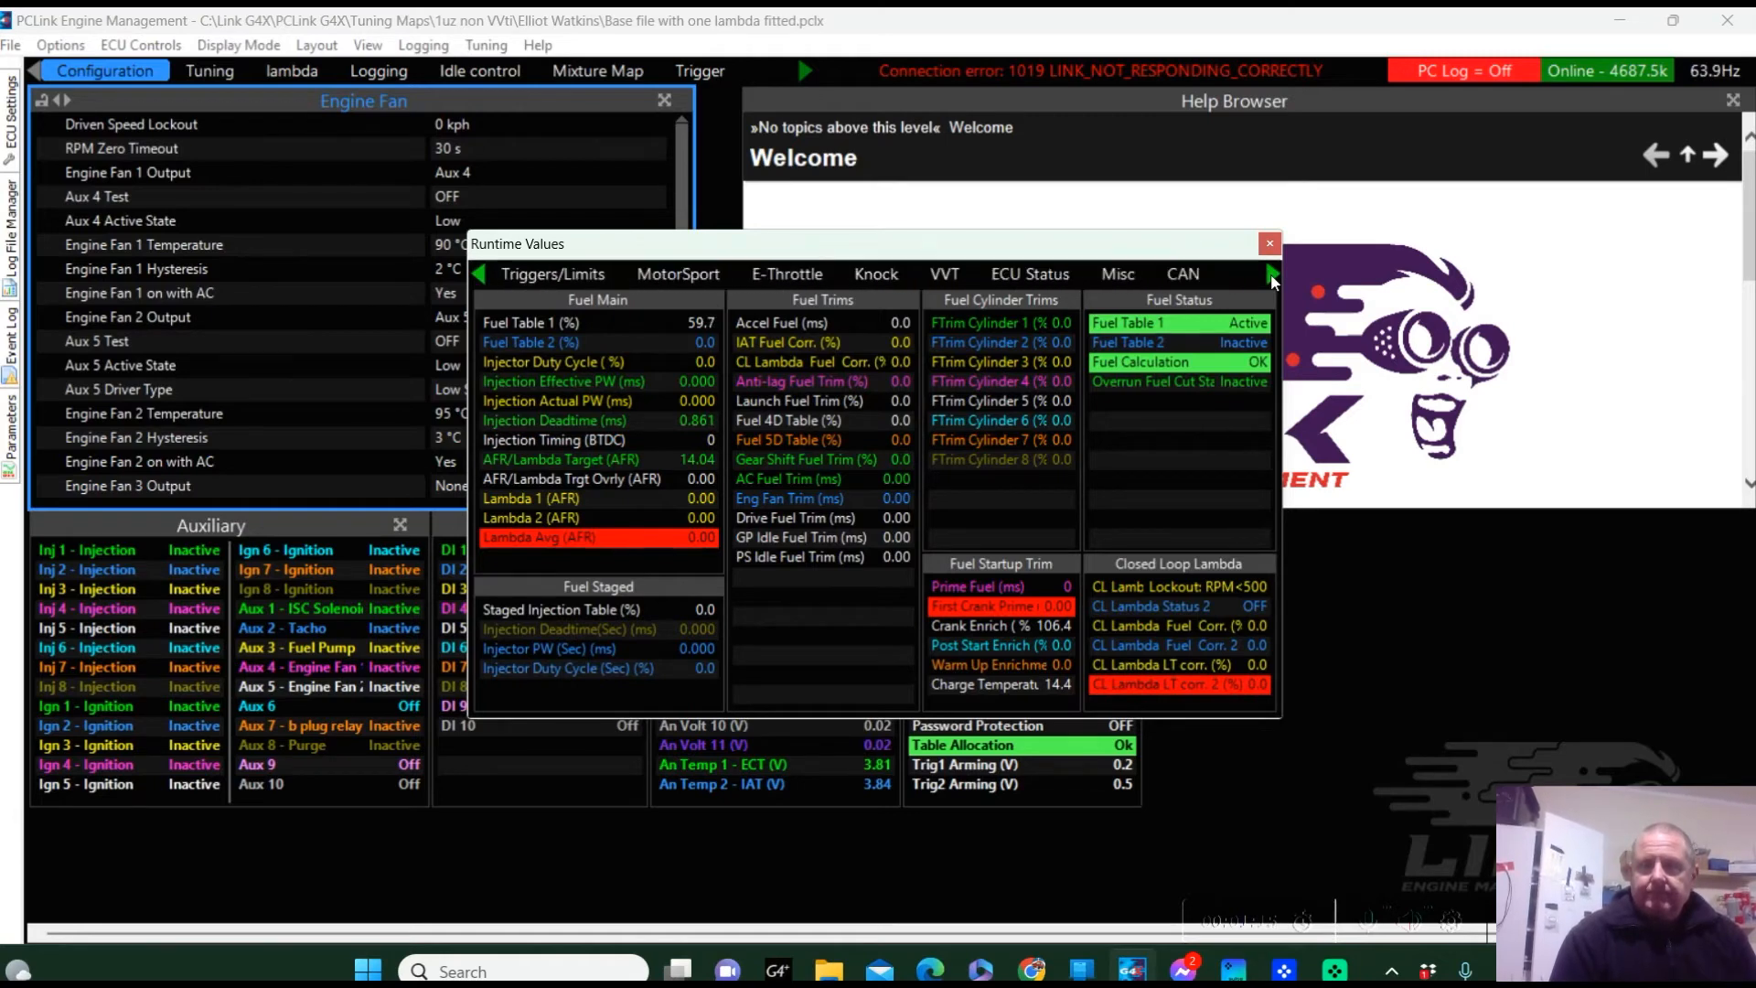
left_click(480, 274)
left_click(481, 275)
left_click(482, 276)
left_click(480, 275)
left_click(480, 274)
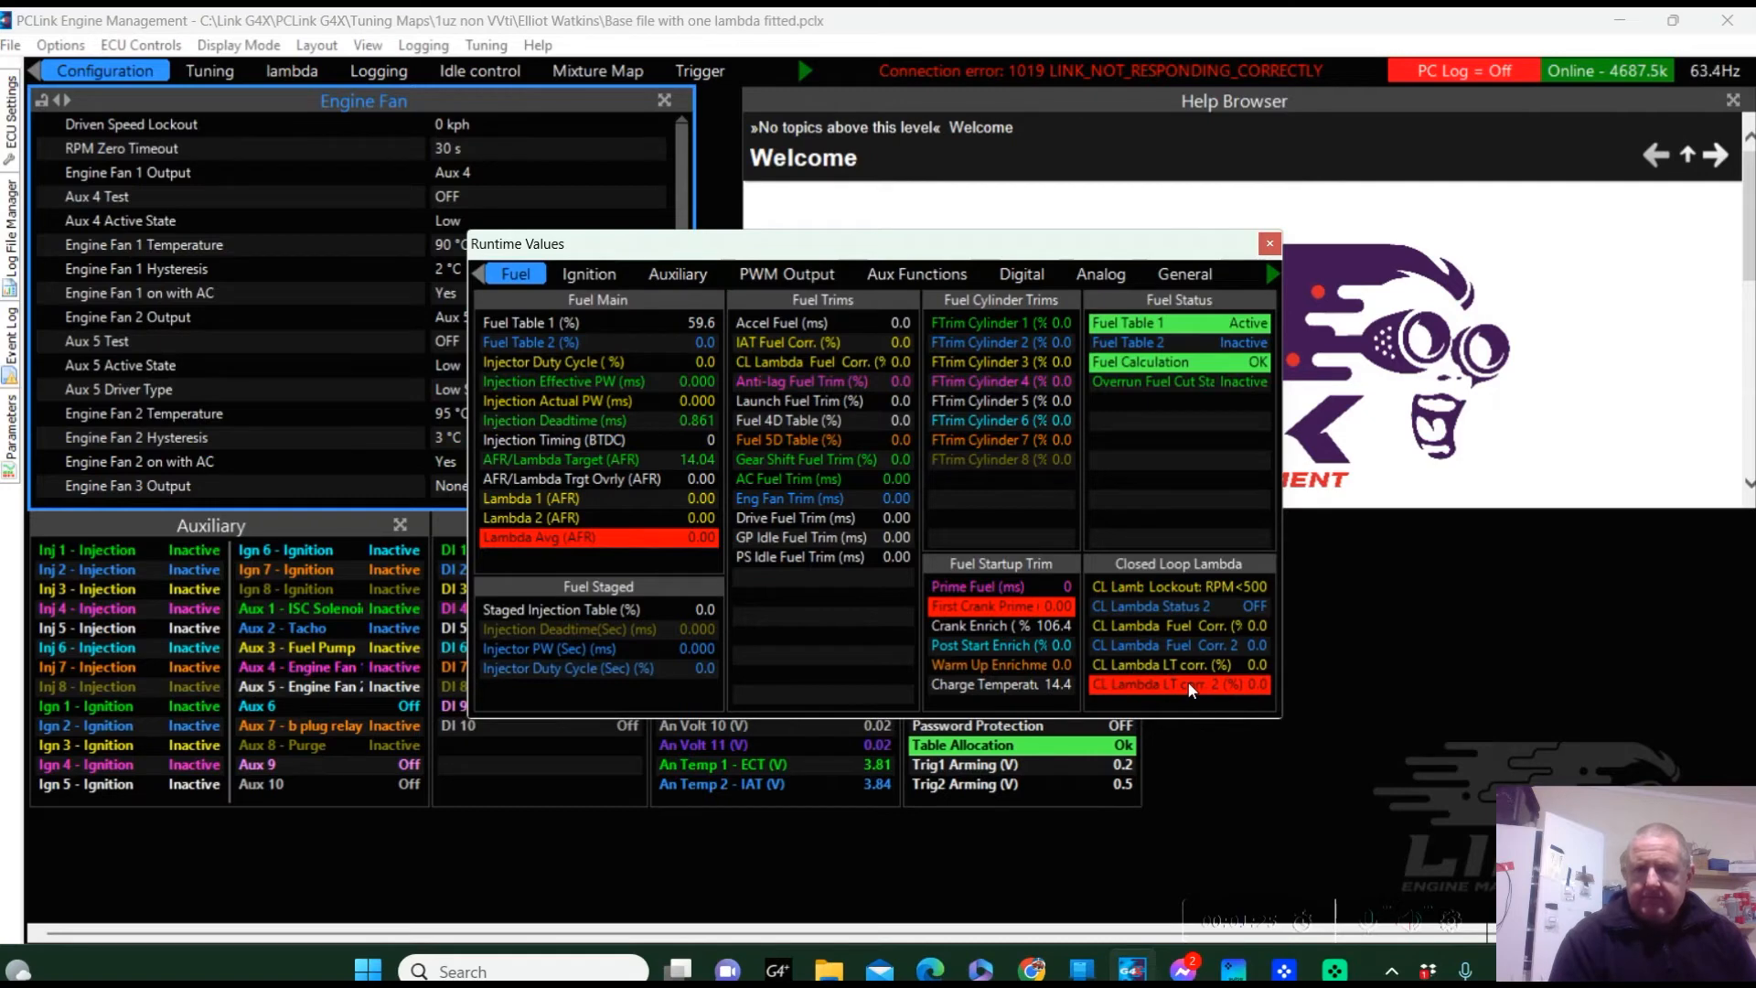
Examine the Lambda 1 and Lambda 2 status in the ECU Status runtime values, and the CAN 1 and CAN 2 bus status
left_click(1275, 273)
left_click(1275, 273)
left_click(1275, 274)
left_click(1275, 273)
left_click(1276, 274)
left_click(1275, 274)
left_click(1275, 274)
left_click(1275, 273)
left_click(1275, 274)
left_click(1276, 273)
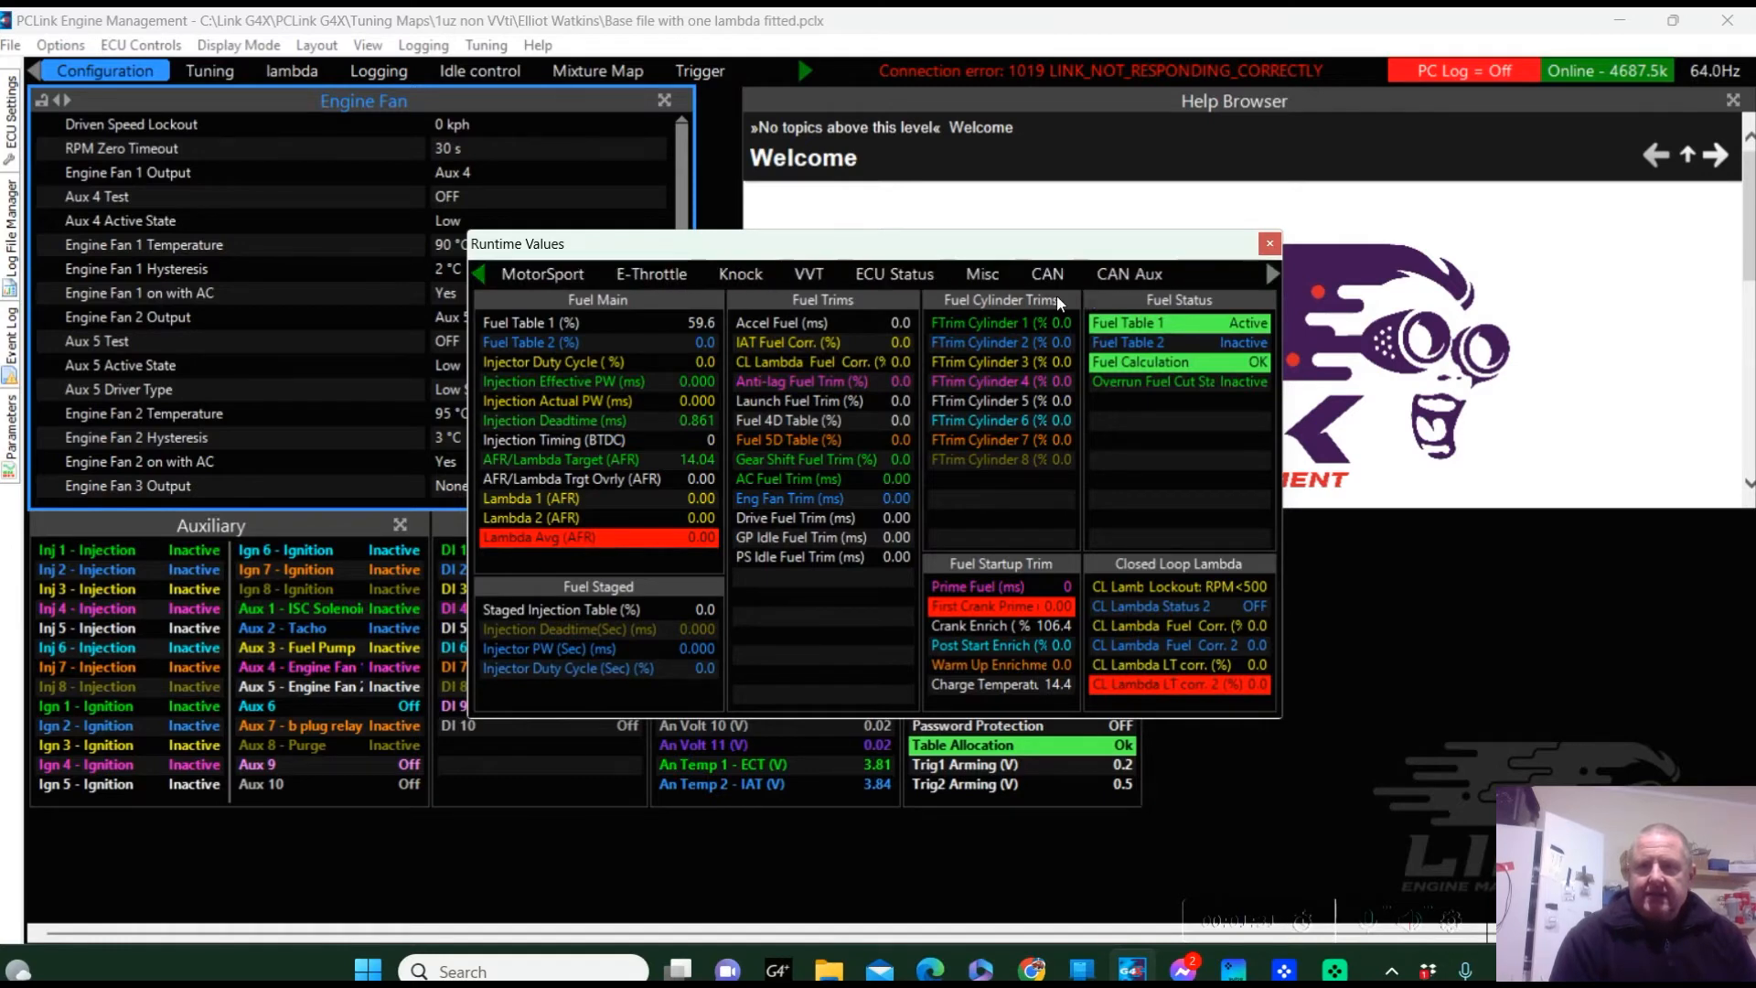
left_click(900, 274)
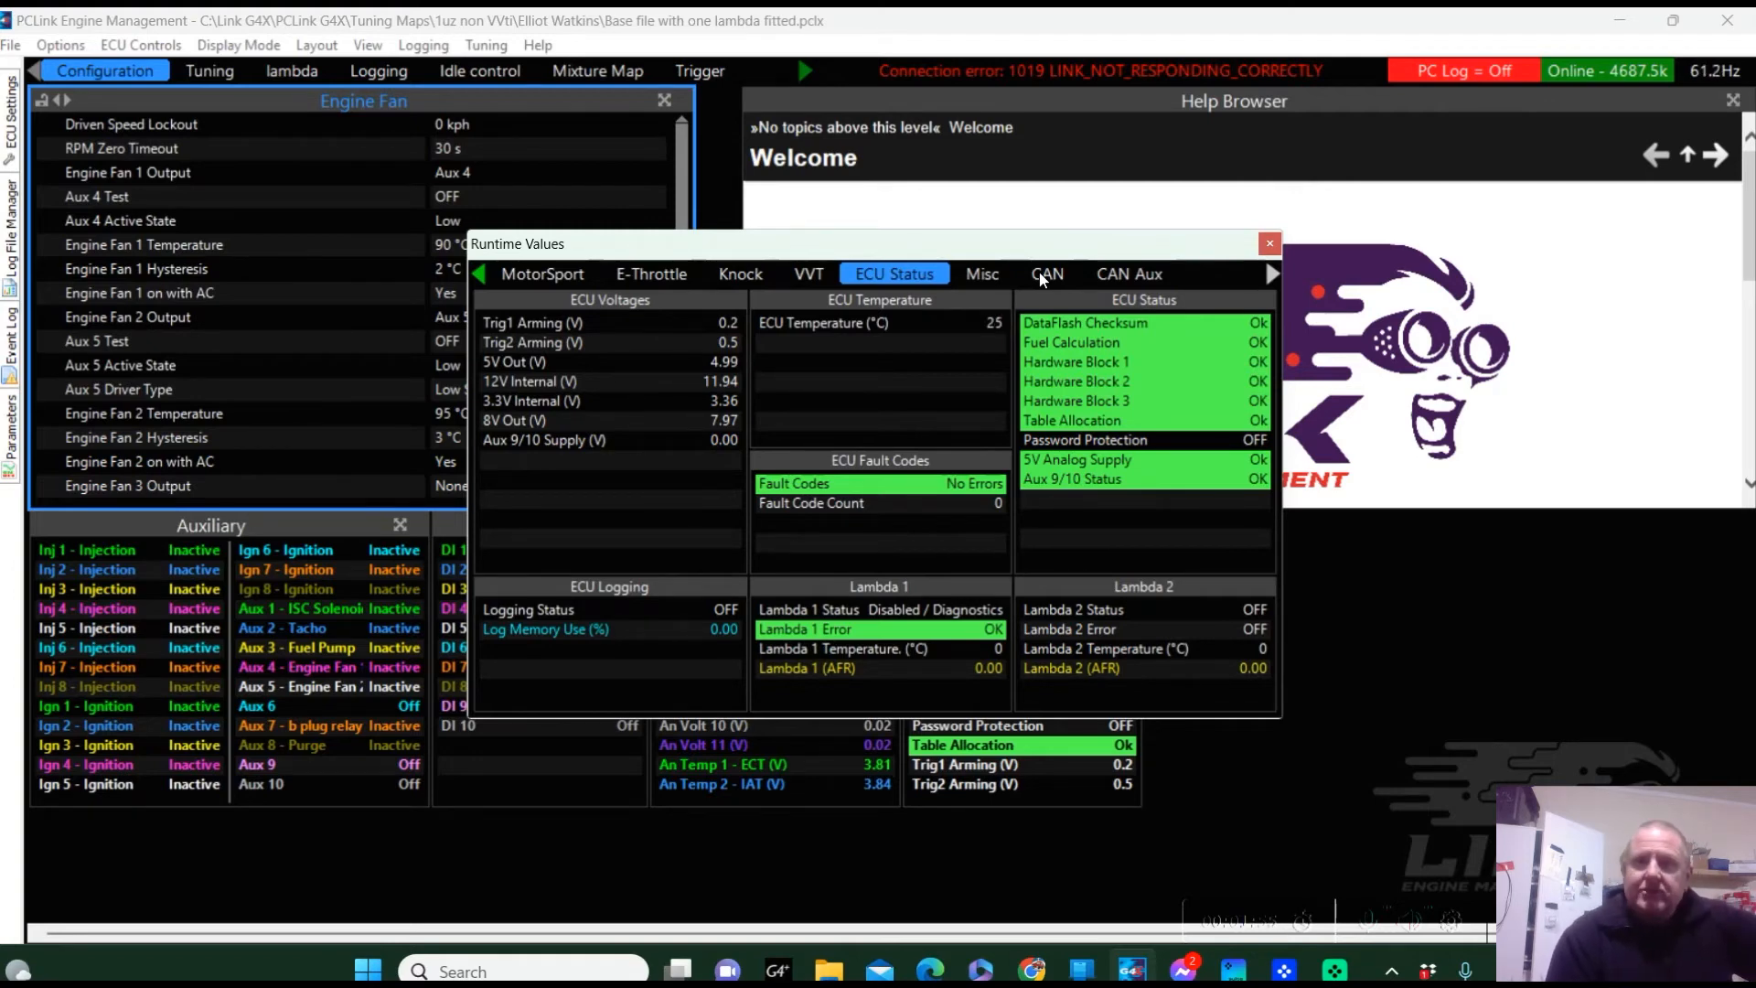
left_click(1042, 276)
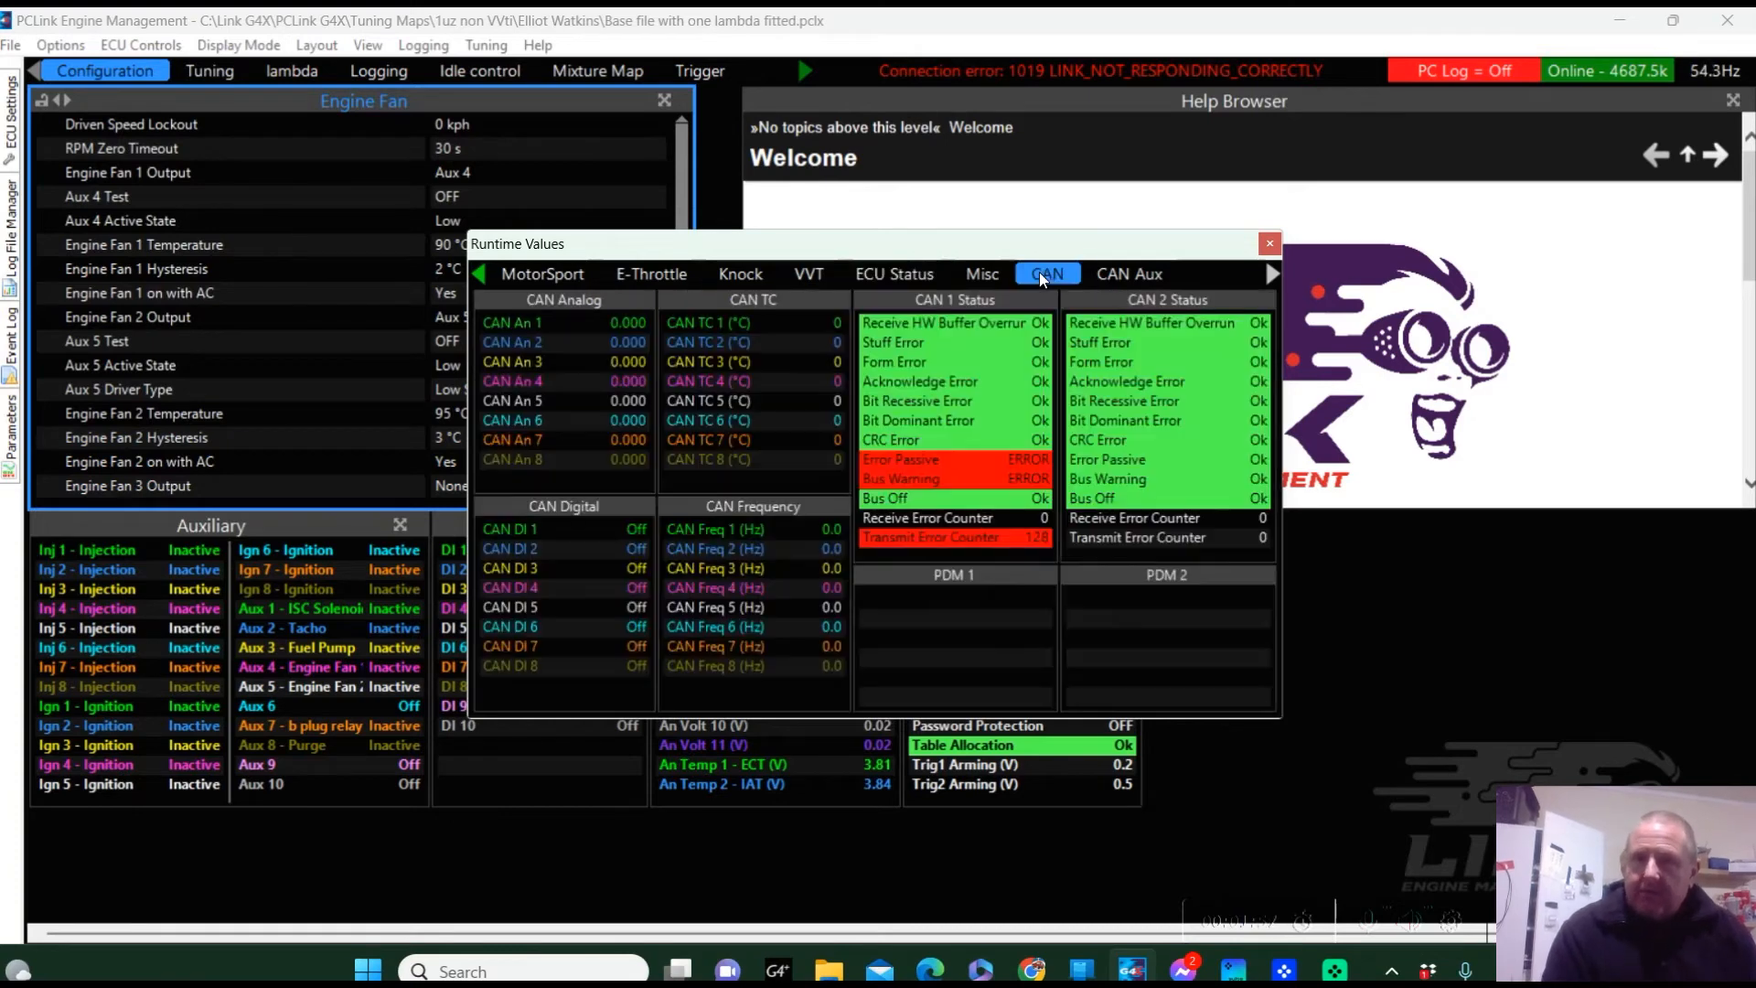